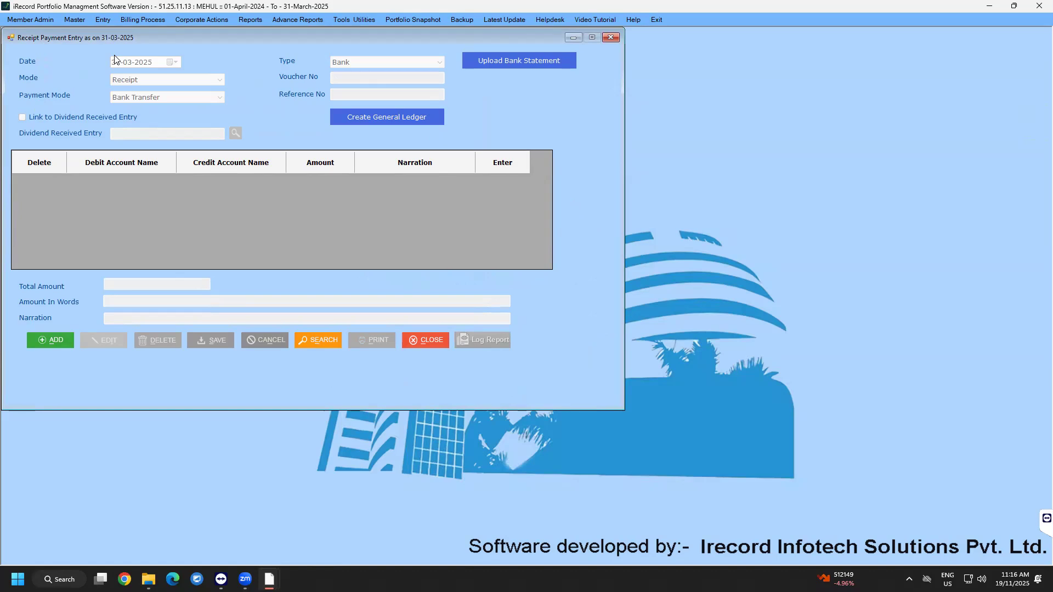
# Step: Open the Single Receipt / Payment form, look over its fields, and close it
pyautogui.click(103, 20)
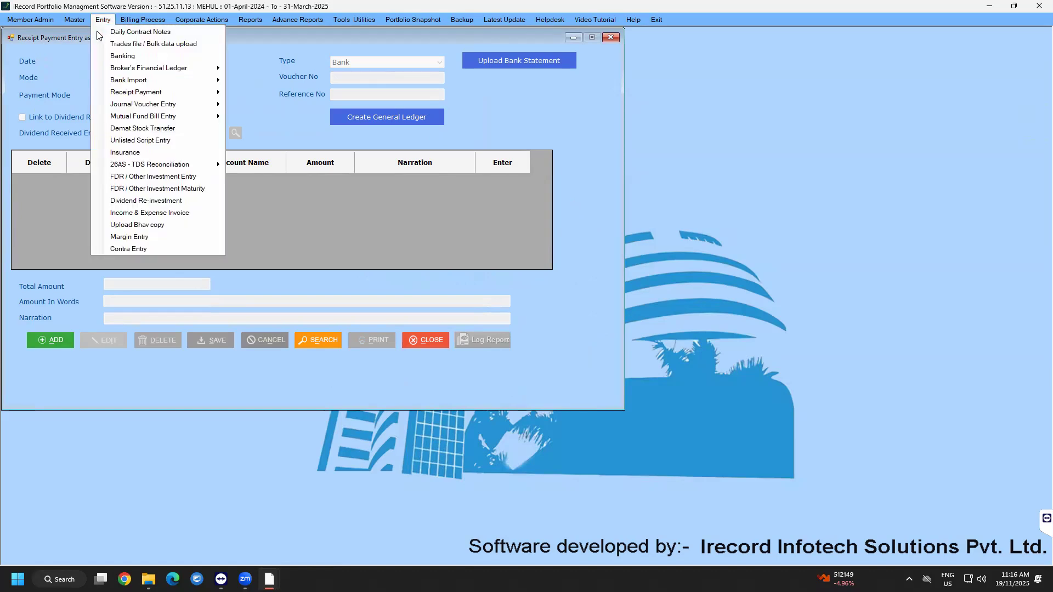
pyautogui.moveTo(144, 94)
pyautogui.click(268, 91)
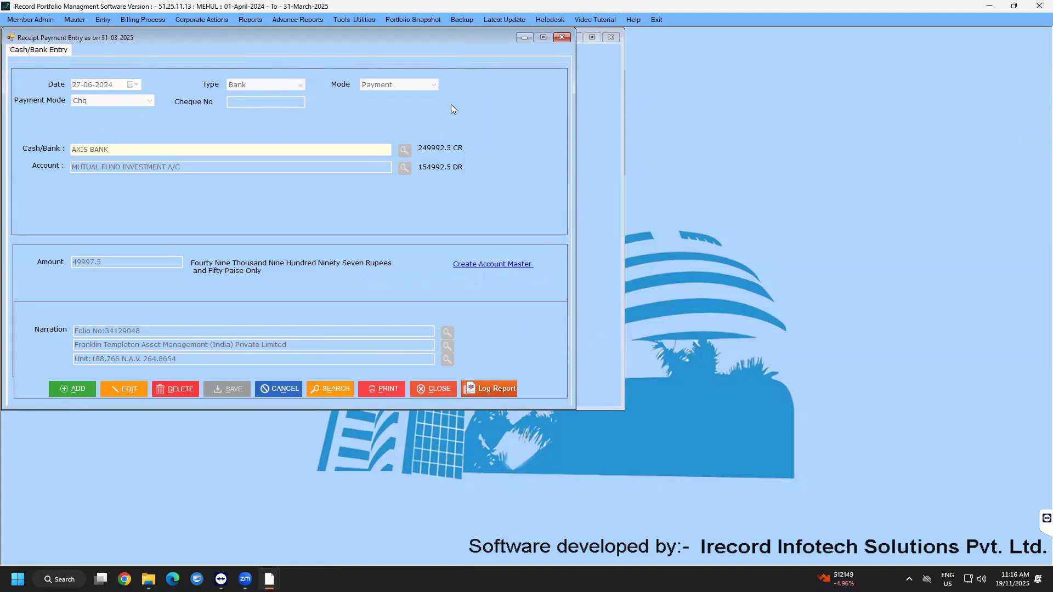
pyautogui.moveTo(491, 37); pyautogui.dragTo(503, 101)
pyautogui.press('Escape')
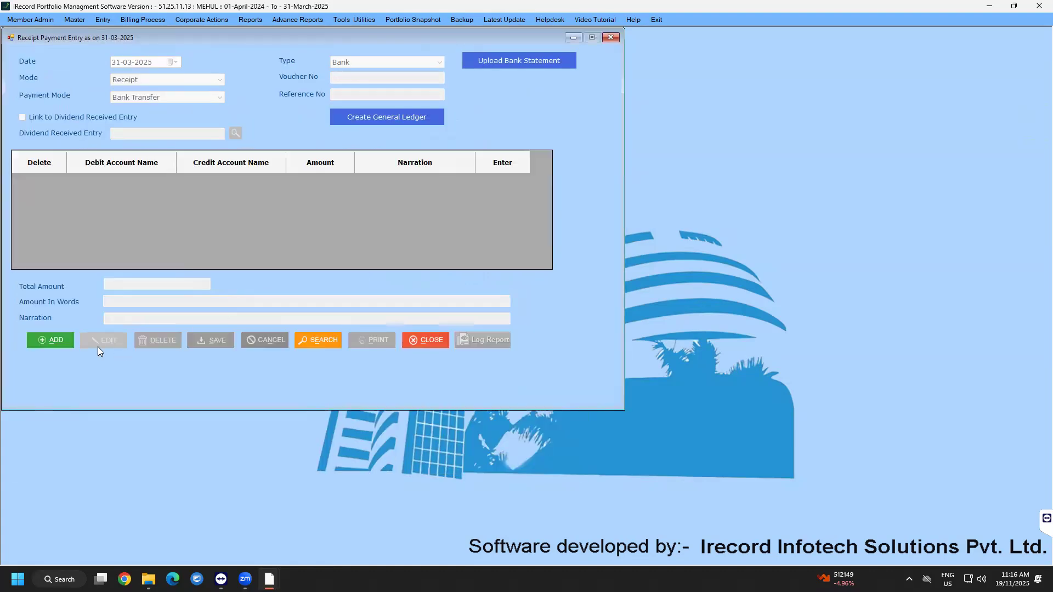
pyautogui.click(65, 341)
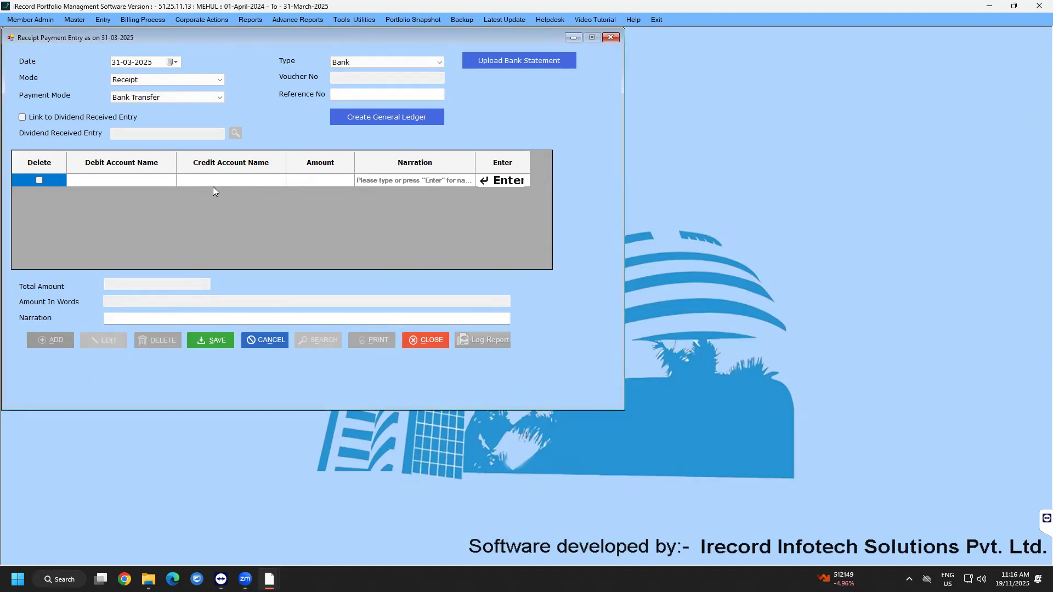
pyautogui.click(485, 180)
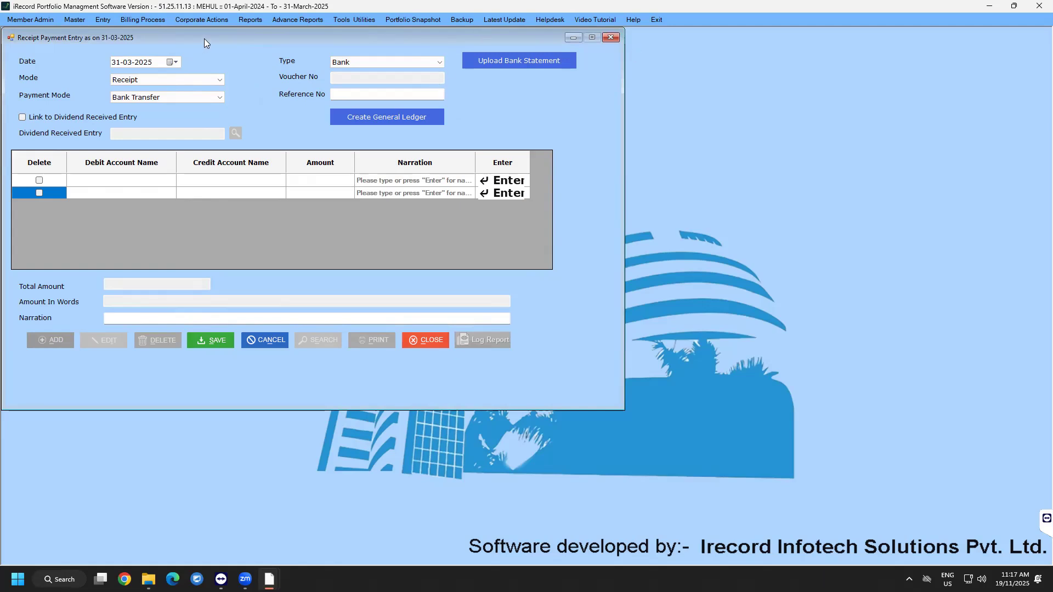
pyautogui.moveTo(208, 39); pyautogui.dragTo(255, 70)
pyautogui.click(655, 69)
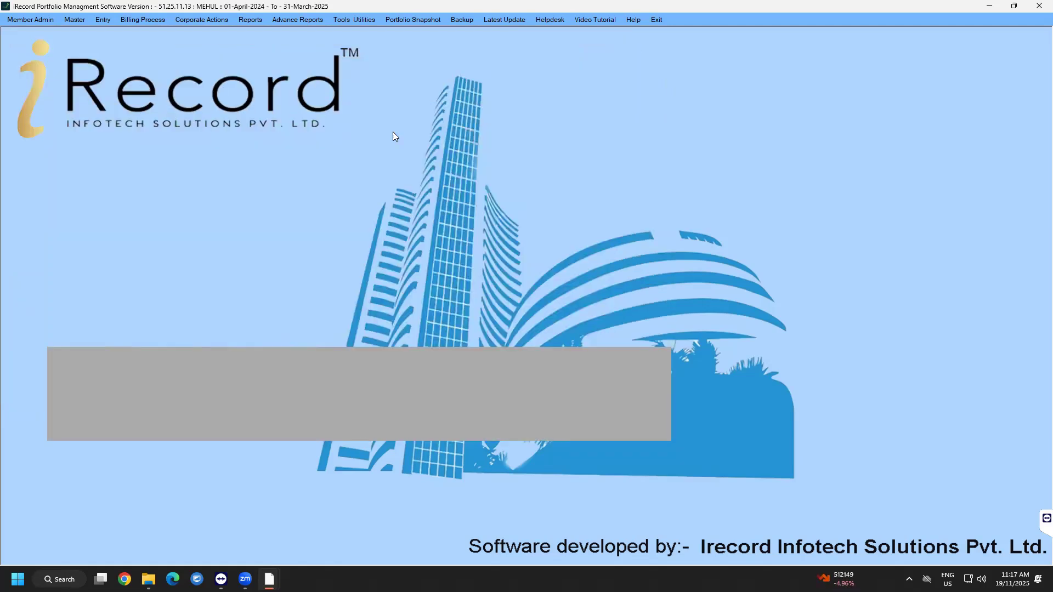
# Step: Open the Banking receipt payment form and start a new entry dated 28-03-2025
pyautogui.click(102, 20)
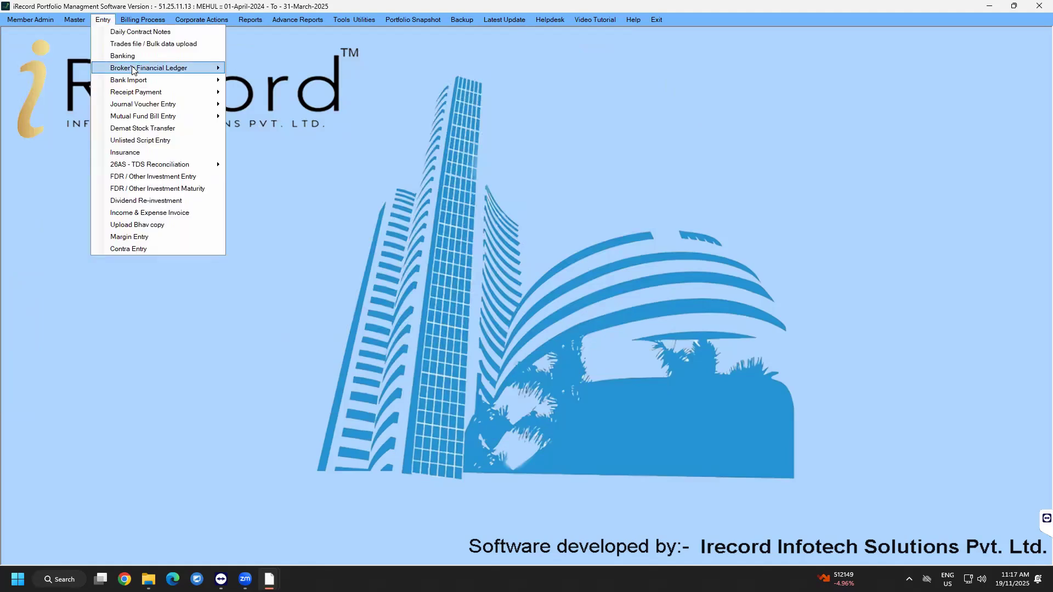
pyautogui.click(160, 58)
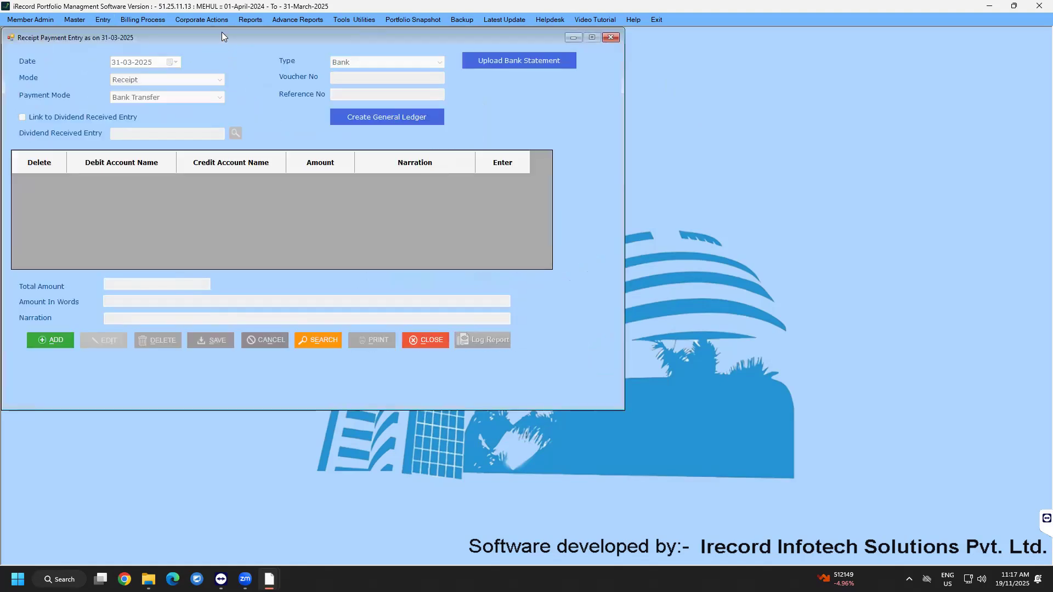
pyautogui.moveTo(222, 36); pyautogui.dragTo(239, 45)
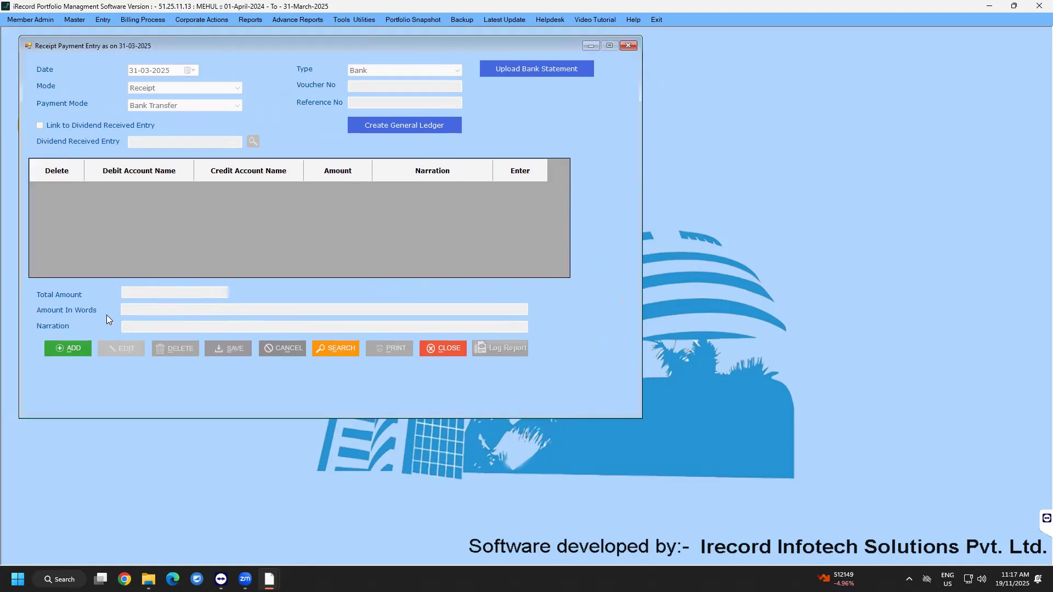
pyautogui.click(83, 348)
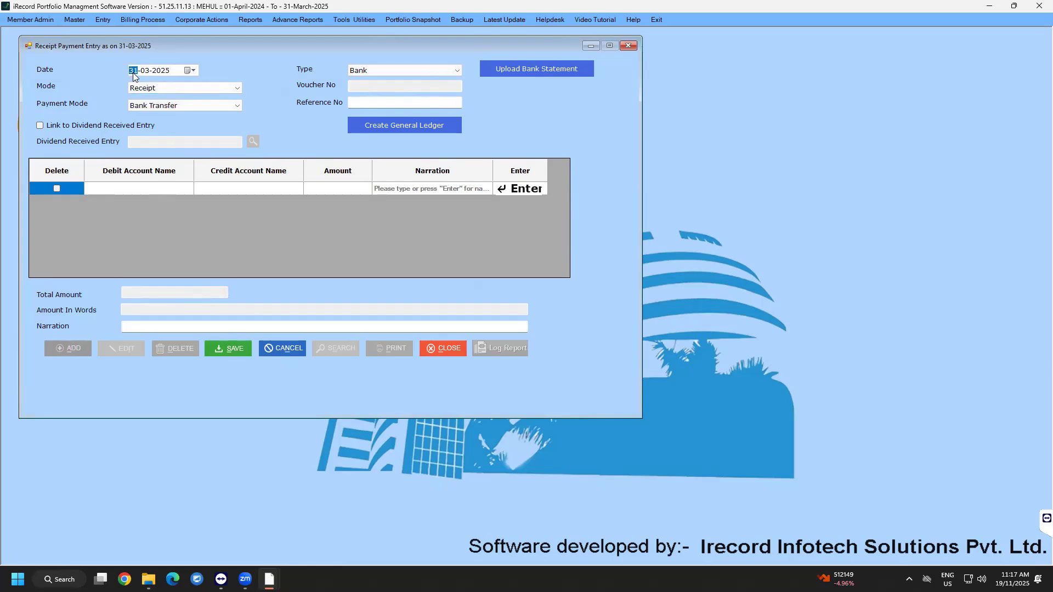
pyautogui.write('28')
# Step: Check the entry's Type options and view the bank statement upload form, then close it
pyautogui.click(356, 70)
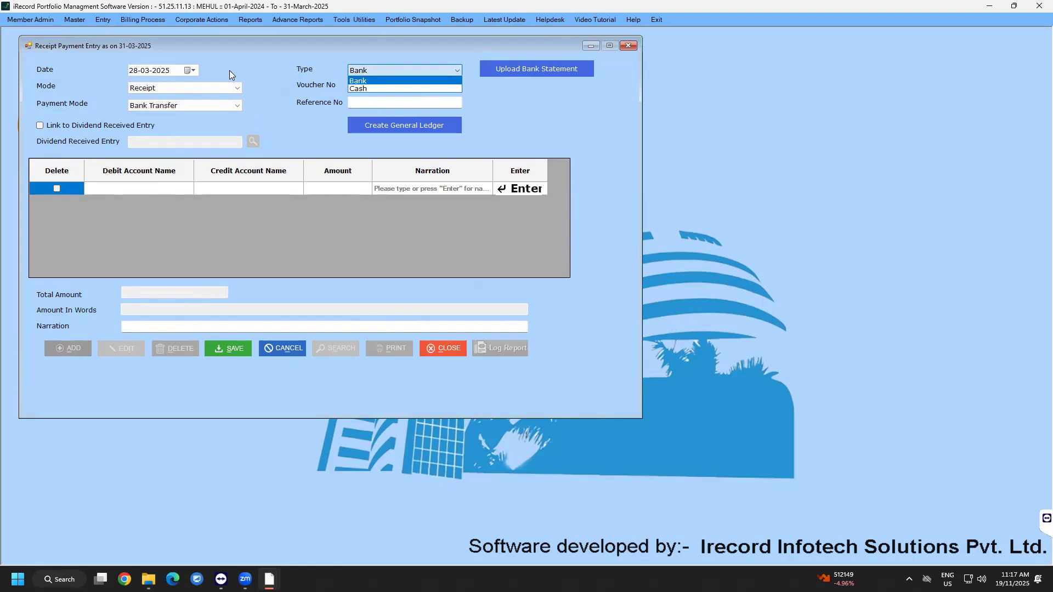
pyautogui.click(354, 70)
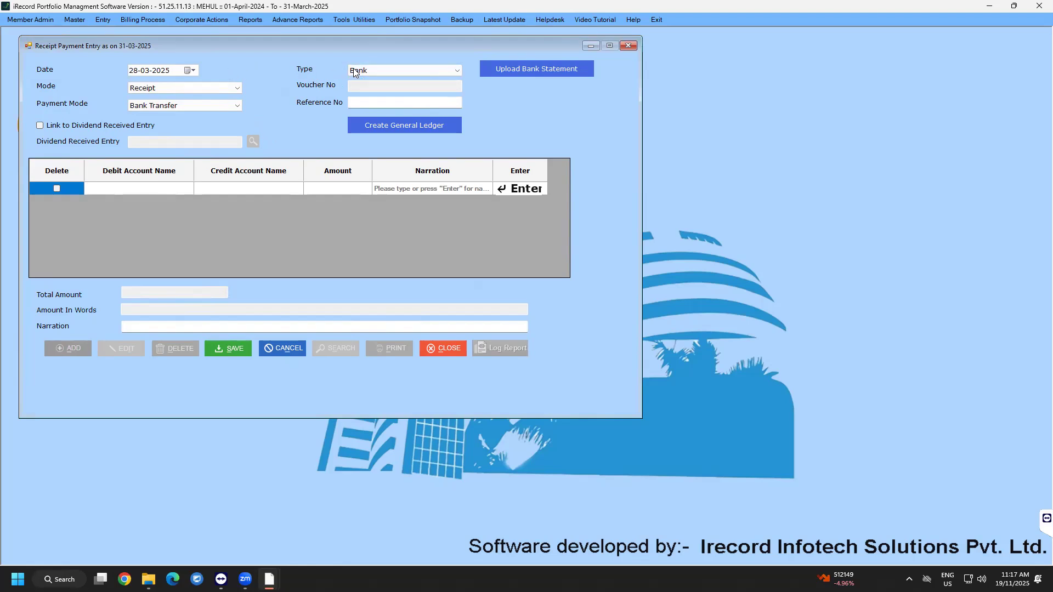
pyautogui.click(530, 73)
pyautogui.moveTo(370, 15); pyautogui.dragTo(447, 62)
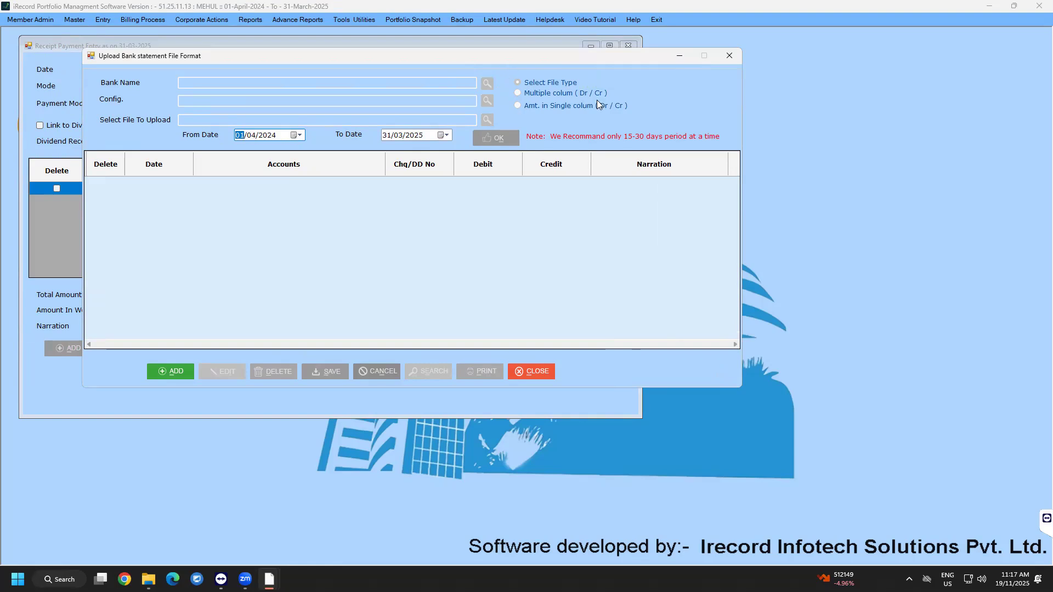
pyautogui.click(728, 57)
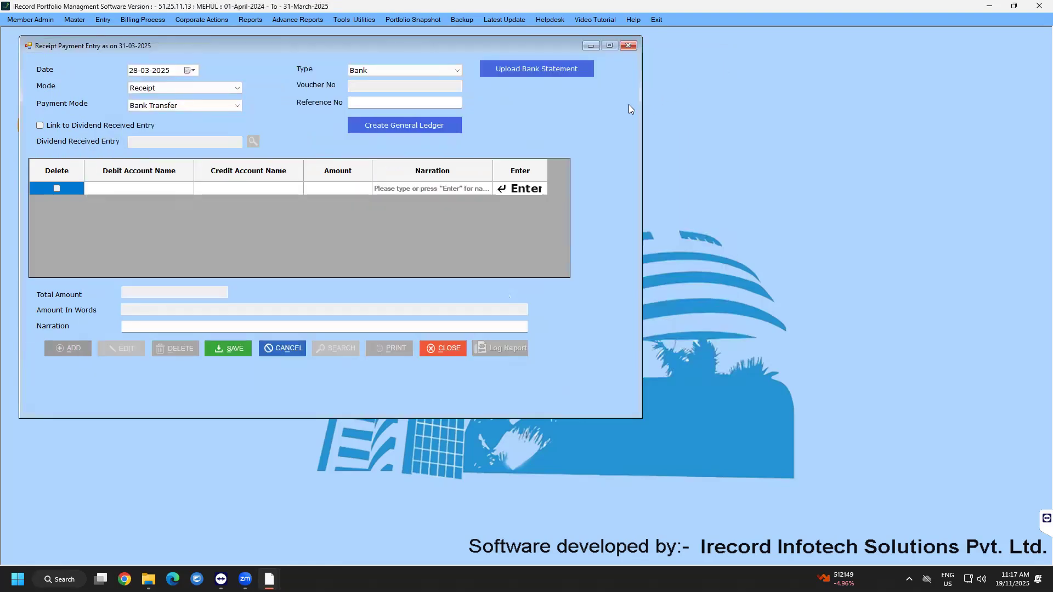
# Step: Review the Mode and Payment Mode options, leaving the entry as a Receipt by Bank Transfer
pyautogui.click(165, 89)
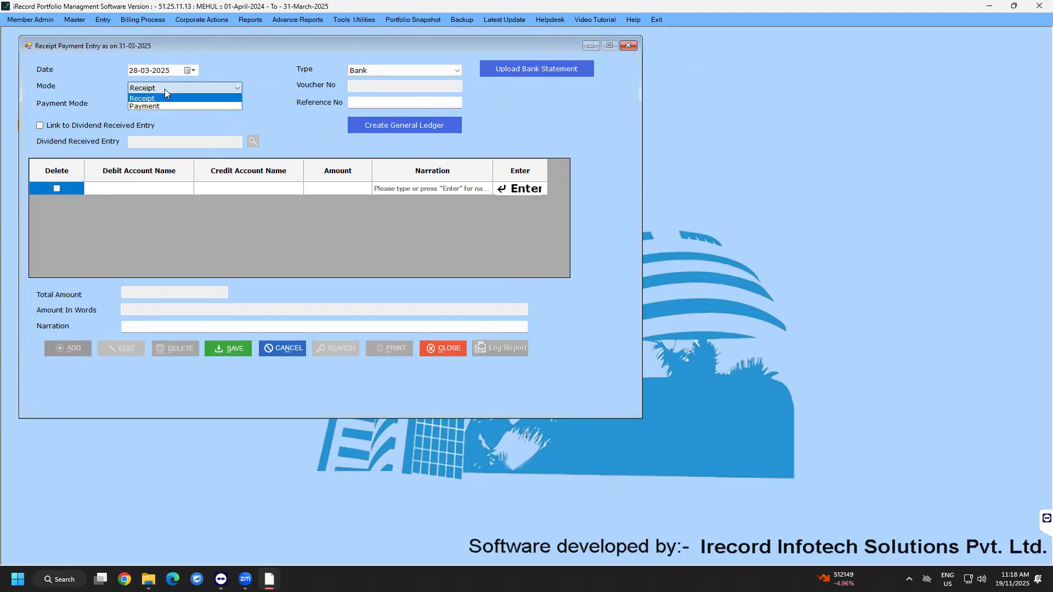
pyautogui.click(164, 89)
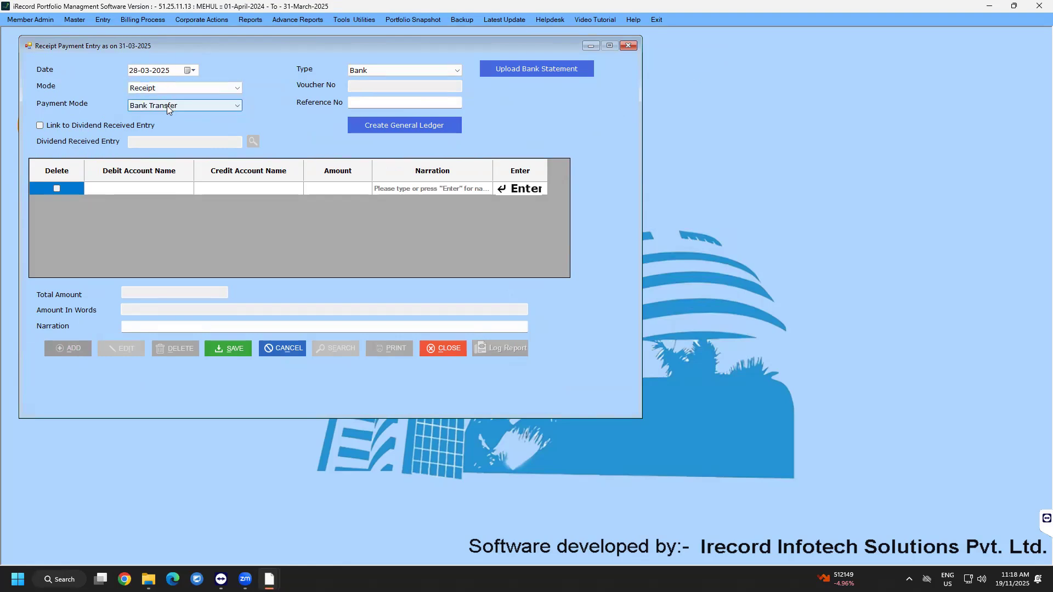
pyautogui.click(169, 109)
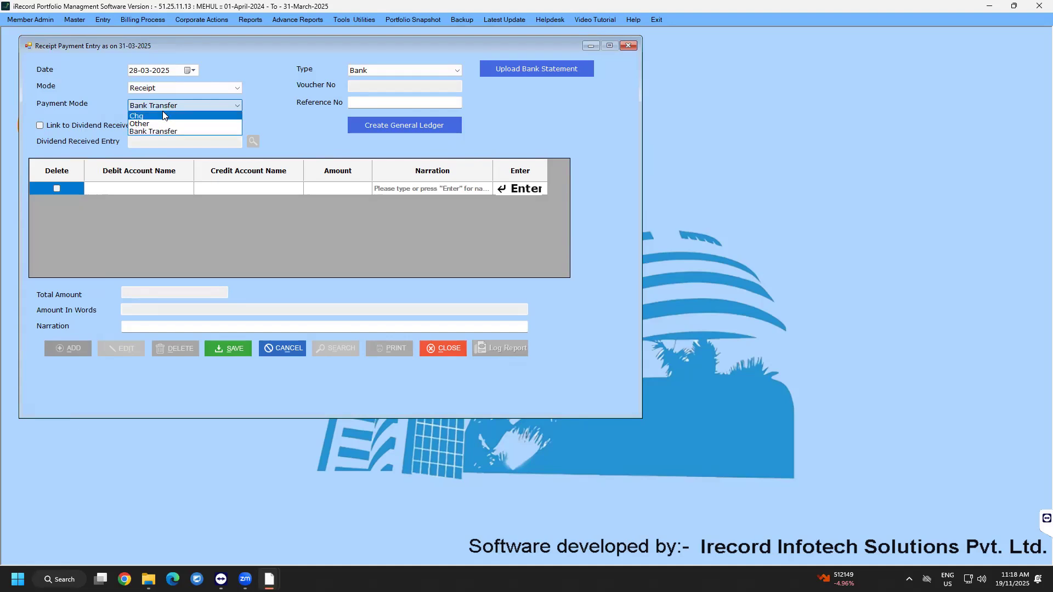
pyautogui.click(258, 108)
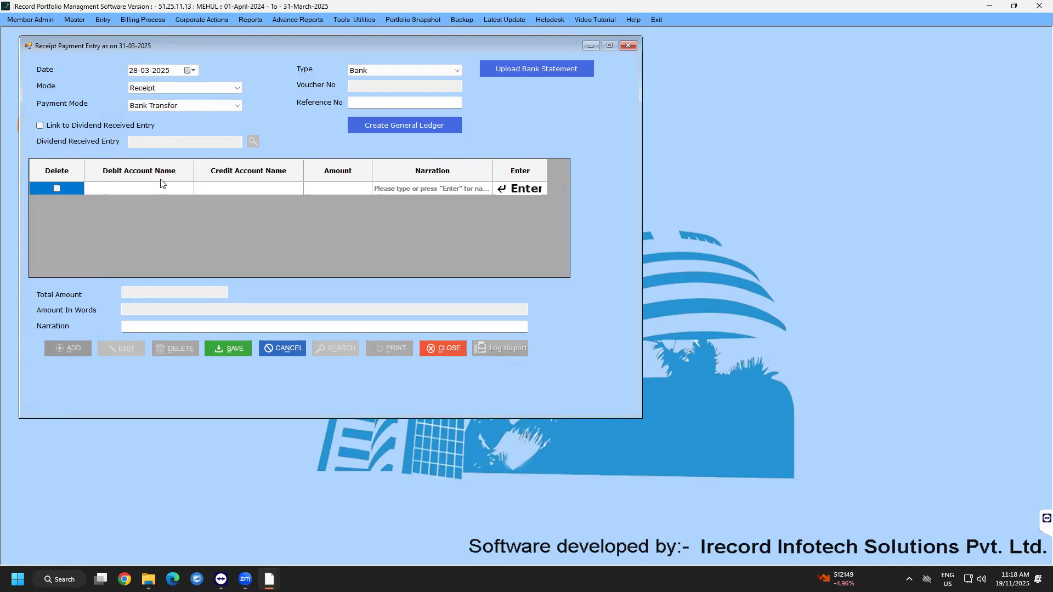
# Step: Choose the HDFC BANK account as the debit account in the first row of the receipt
pyautogui.click(143, 190)
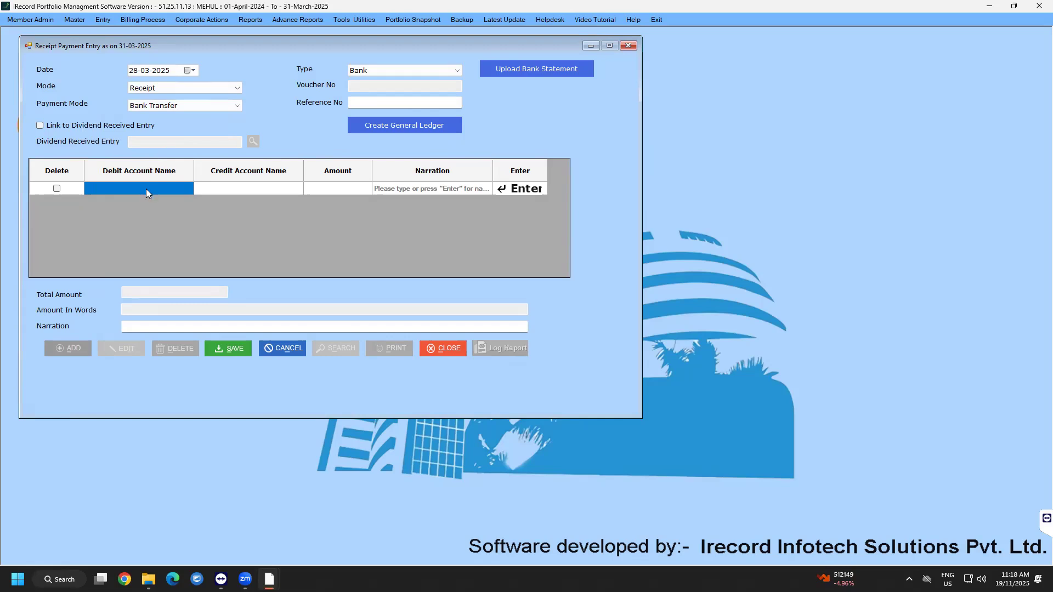
pyautogui.click(171, 88)
pyautogui.click(217, 98)
pyautogui.click(155, 189)
pyautogui.doubleClick(329, 244)
# Step: Set the first row's credit account to DIVIDEND RECEIVED and its amount to 1850
pyautogui.click(238, 190)
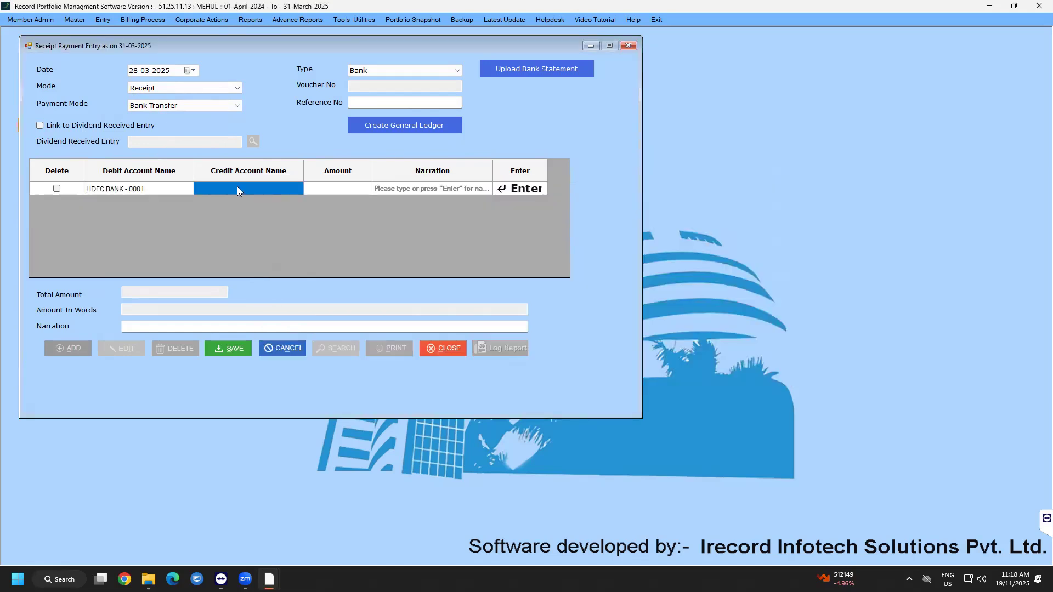
pyautogui.click(237, 188)
pyautogui.write('divide')
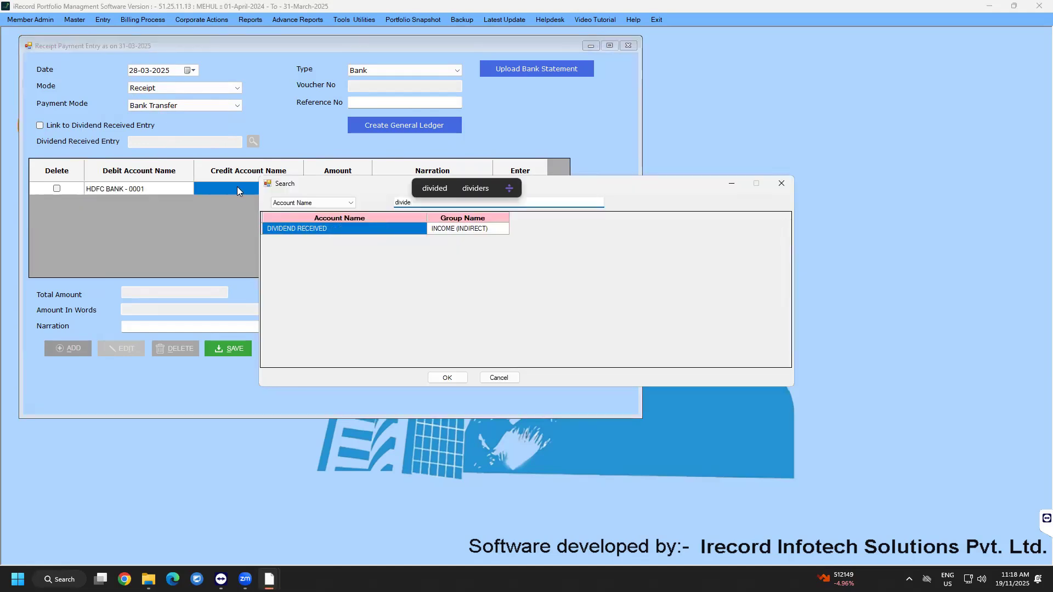
pyautogui.press('Return')
pyautogui.press('Return')
pyautogui.write('1850')
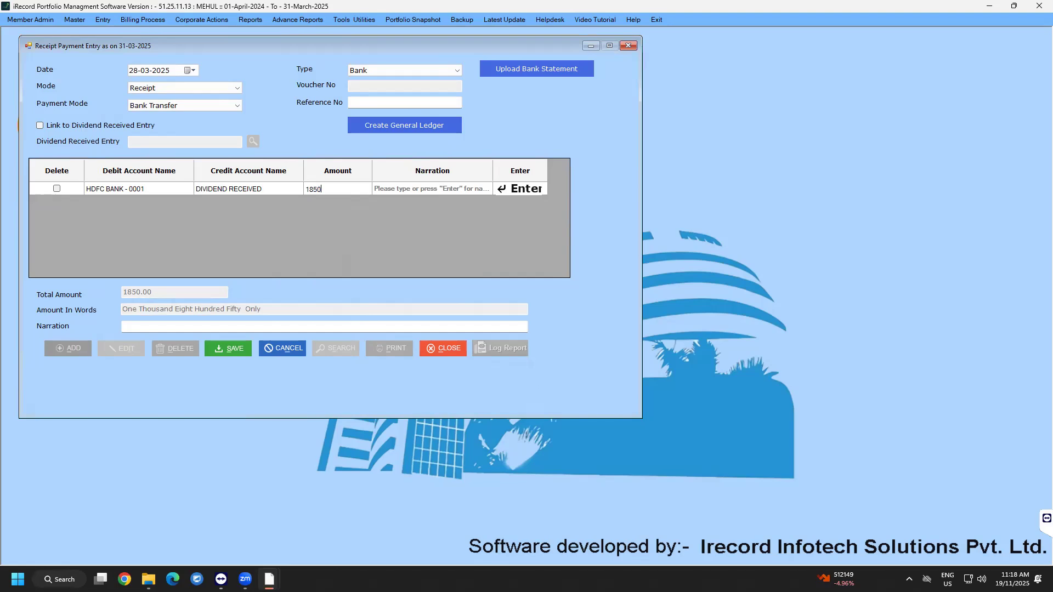
pyautogui.press('Return')
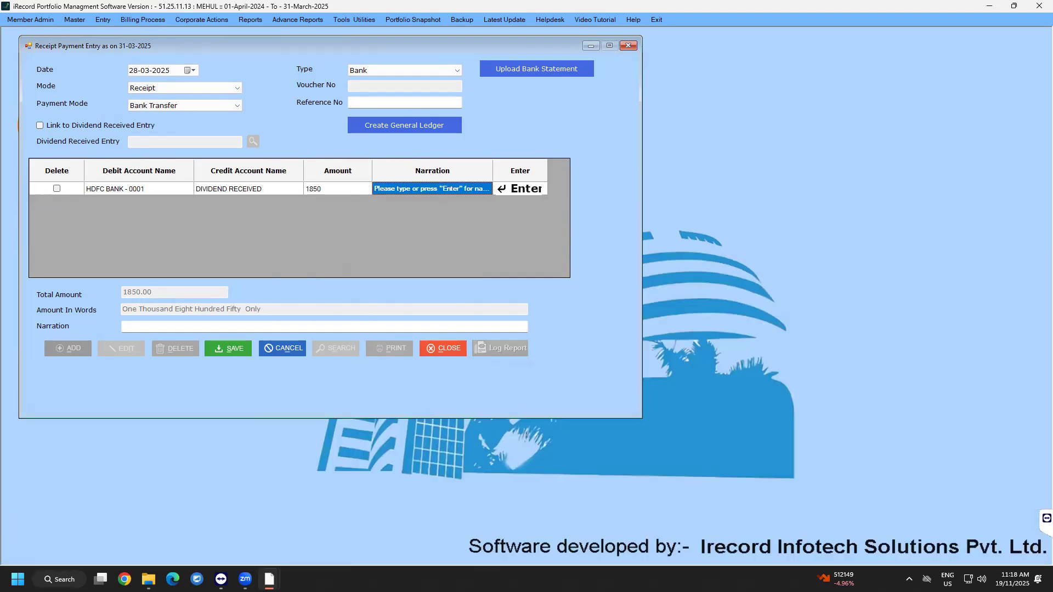
# Step: Enter the narration "net dividend received in bank for RIL" for the first row and add a second row
pyautogui.write('net ')
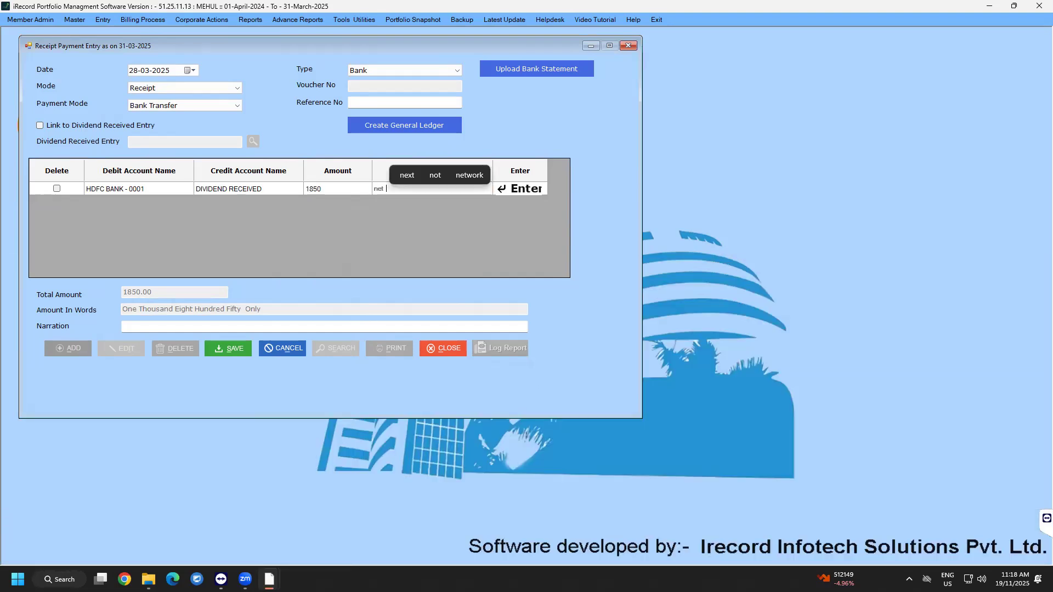
pyautogui.write('dividend ')
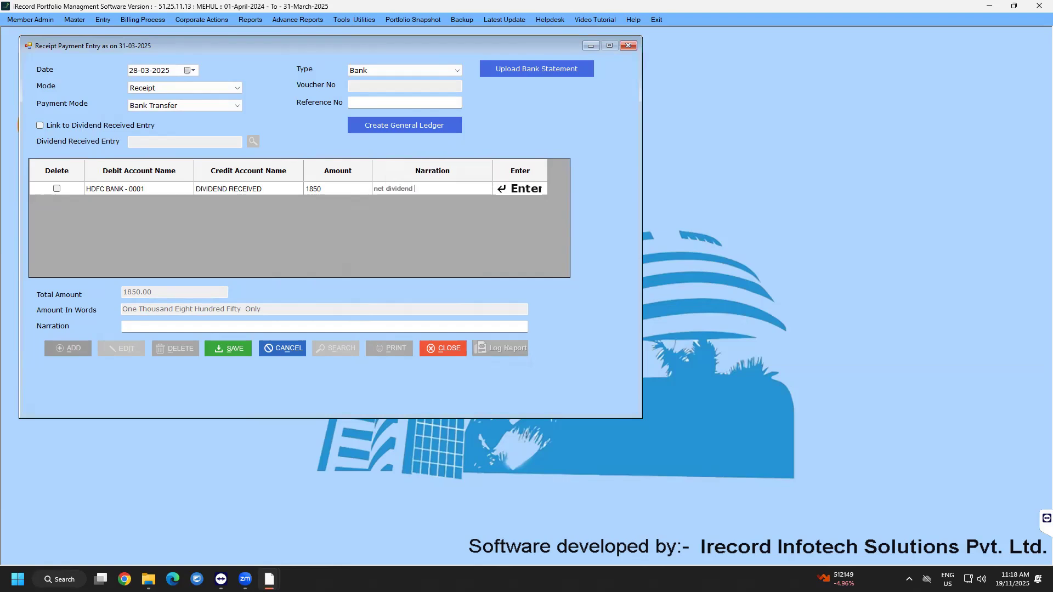
pyautogui.write('received in bak fo')
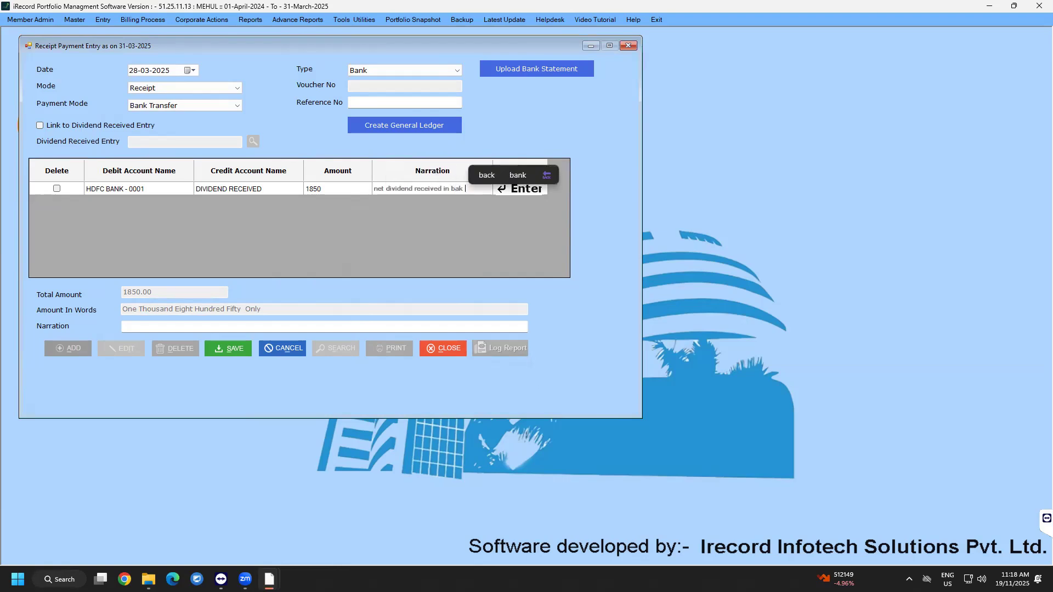
pyautogui.press('BackSpace')
pyautogui.press('BackSpace')
pyautogui.press('BackSpace')
pyautogui.press('BackSpace')
pyautogui.write('n')
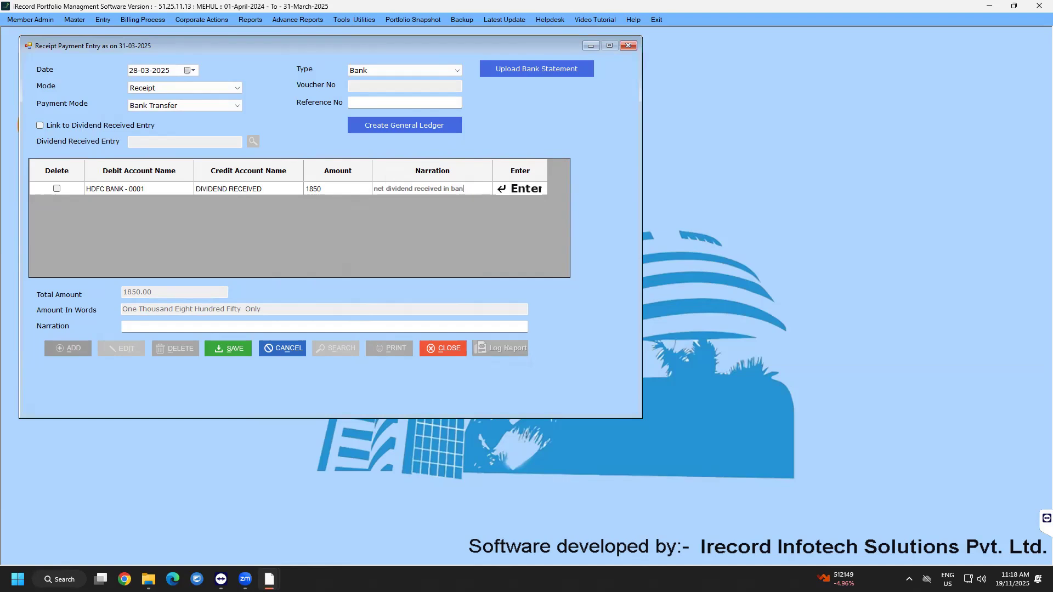
pyautogui.write('k for RIL')
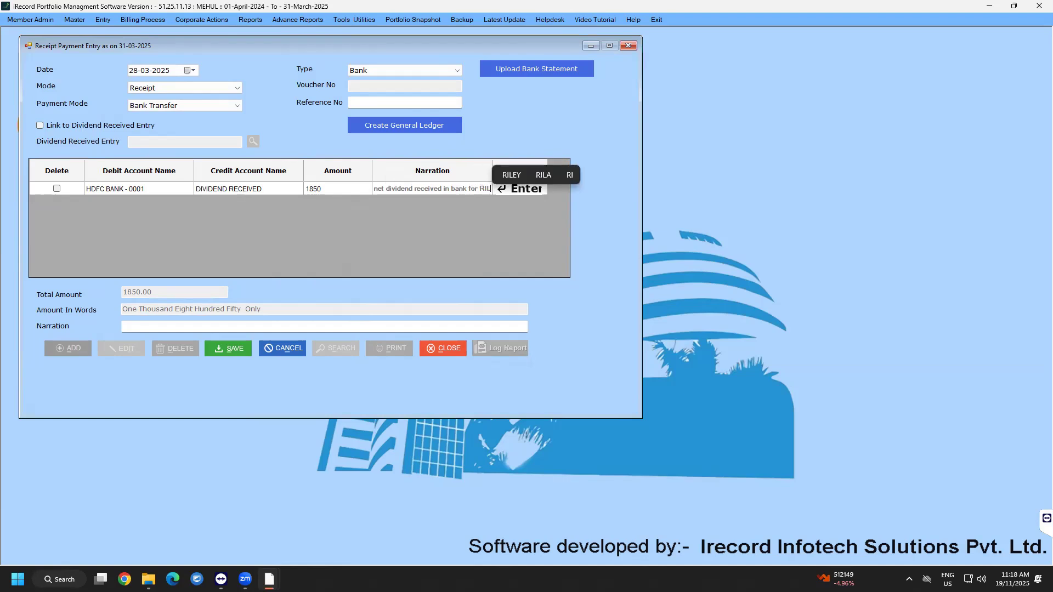
pyautogui.press('Return')
pyautogui.press('Return')
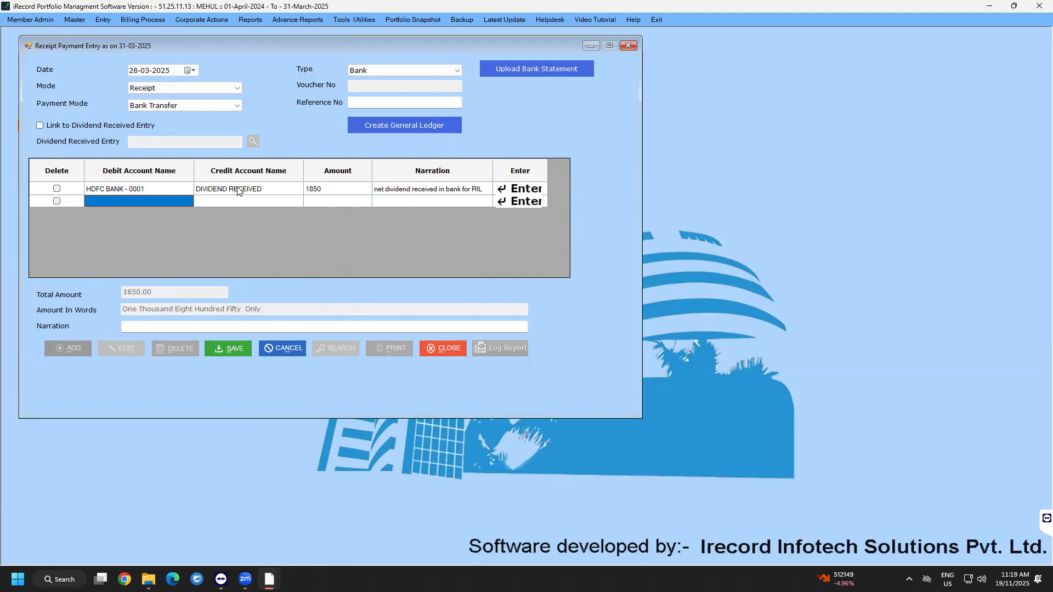
# Step: Choose TDS (PAYABLE) as the debit account in the second row
pyautogui.press('Return')
pyautogui.write('tds')
pyautogui.press('Return')
# Step: Set the second row's credit account to DIVIDEND RECEIVED and its amount to 150
pyautogui.press('Return')
pyautogui.press('Return')
pyautogui.write('divide')
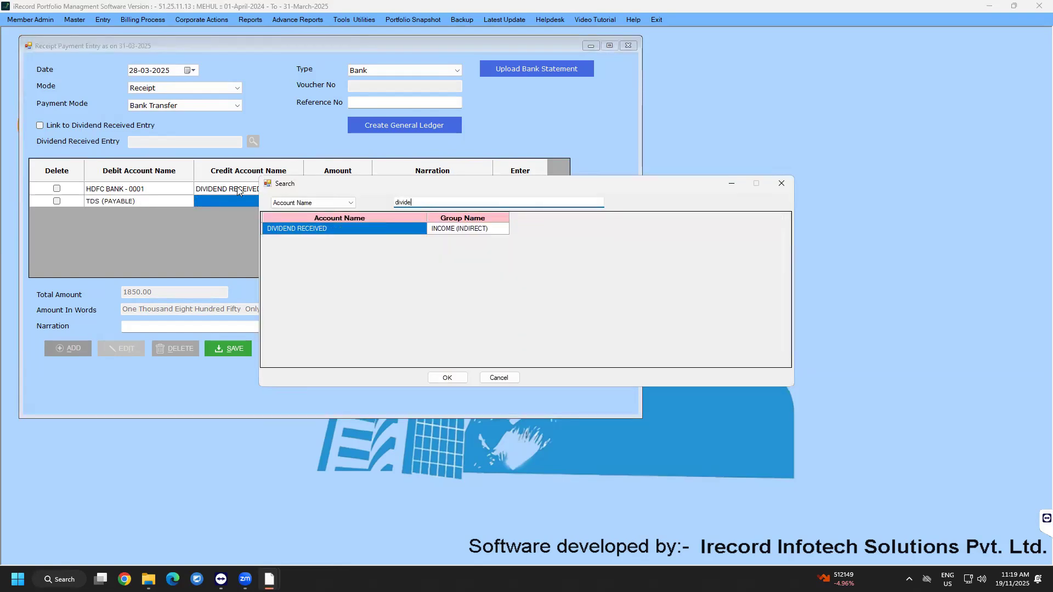
pyautogui.press('Return')
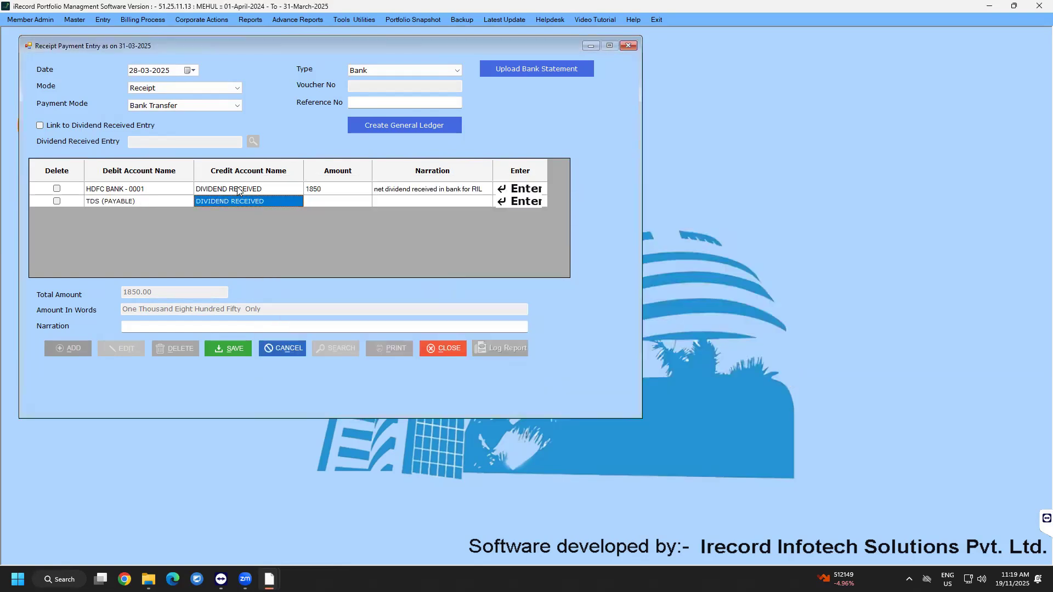
pyautogui.press('Return')
pyautogui.write('150')
pyautogui.press('Return')
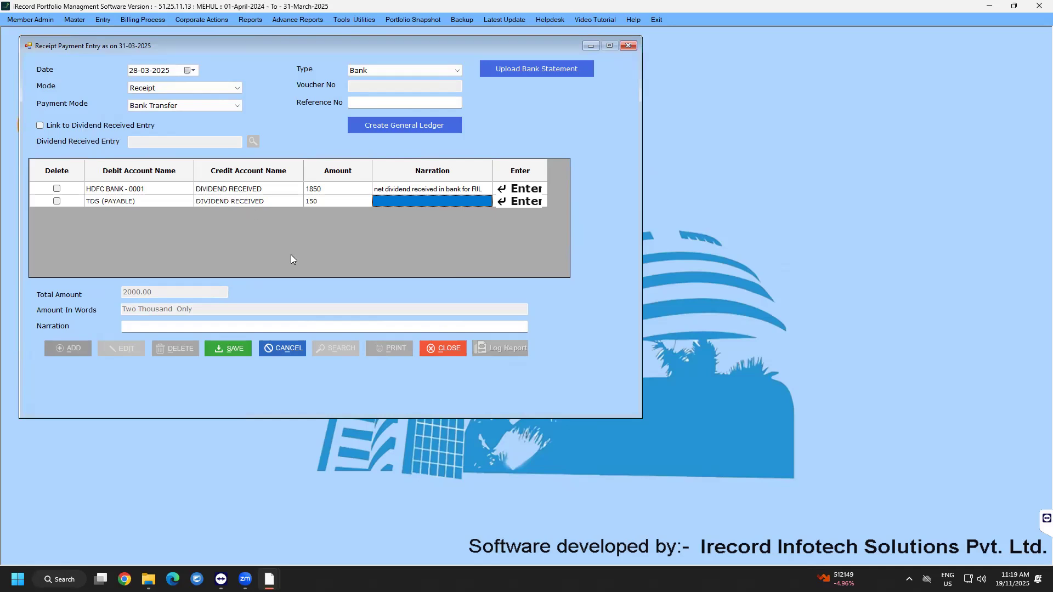
pyautogui.press('Escape')
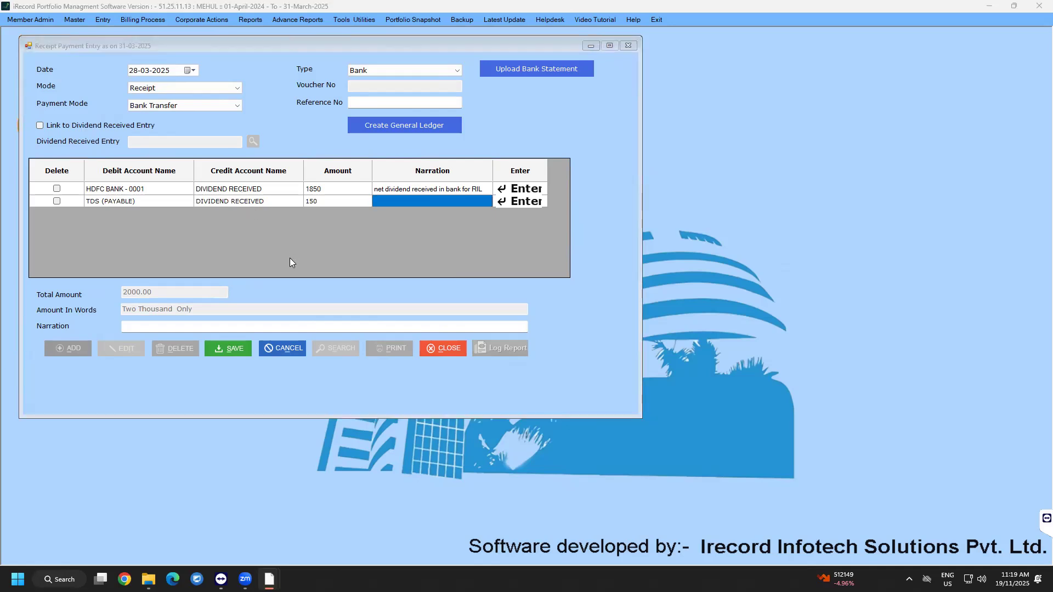
pyautogui.click(554, 323)
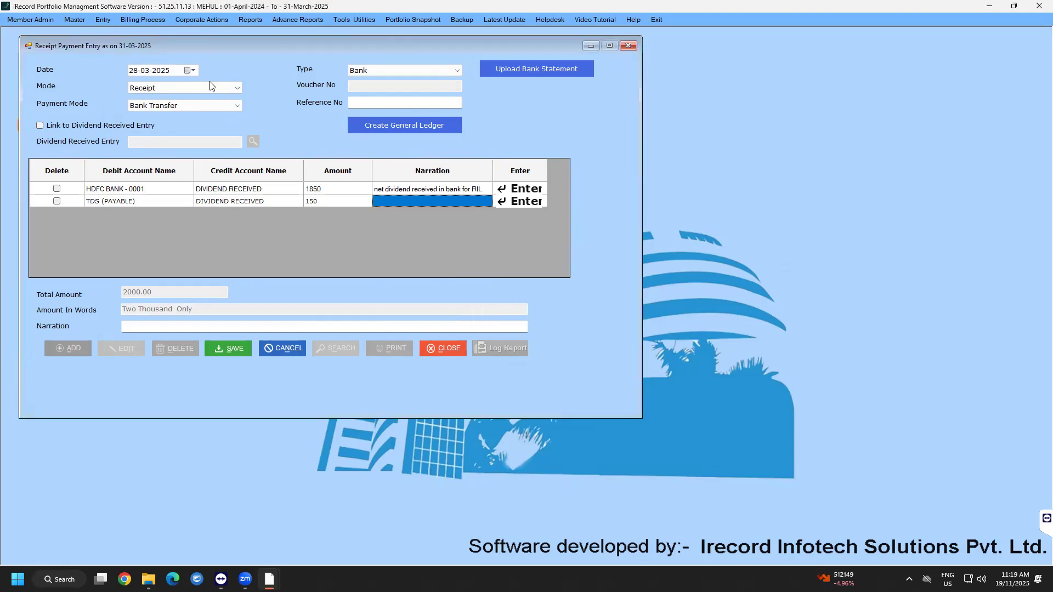
pyautogui.click(103, 20)
pyautogui.moveTo(150, 92)
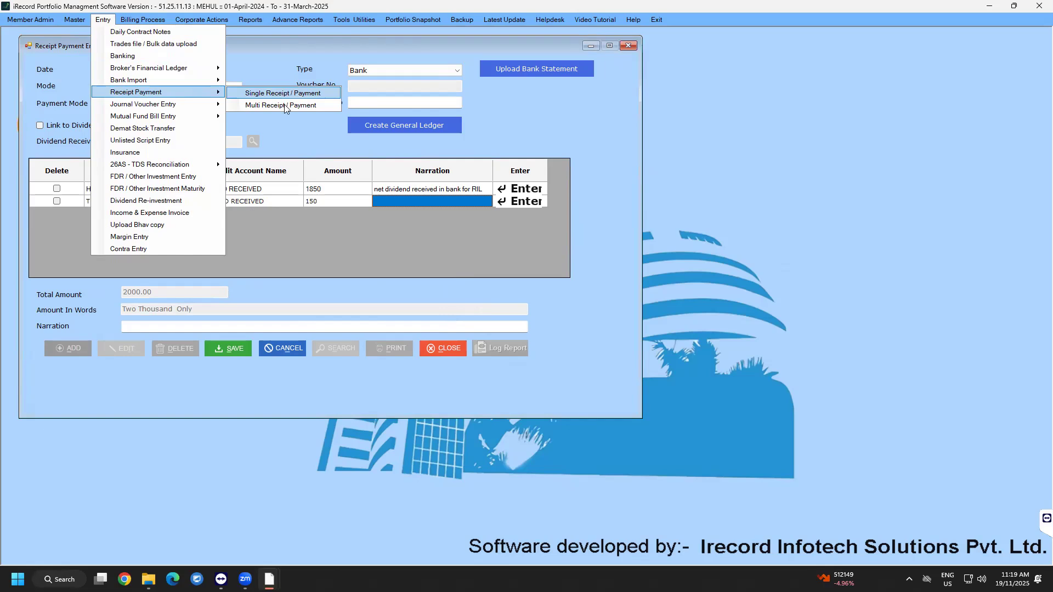
pyautogui.click(349, 243)
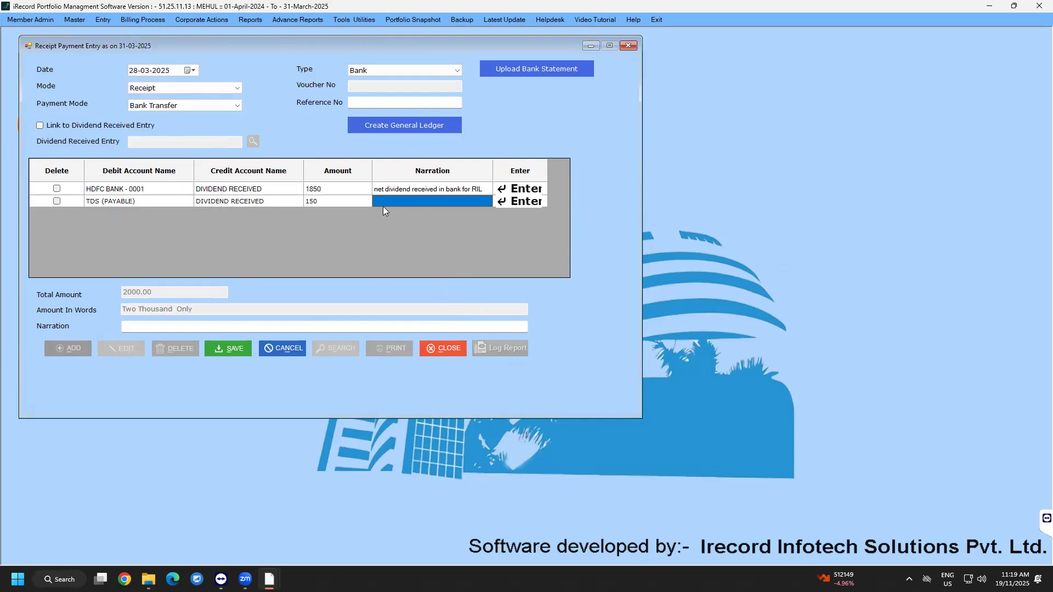
# Step: Enter the narration "tds deducted for RIL dividend" for the second row and save the receipt entry
pyautogui.write('tds deducted for')
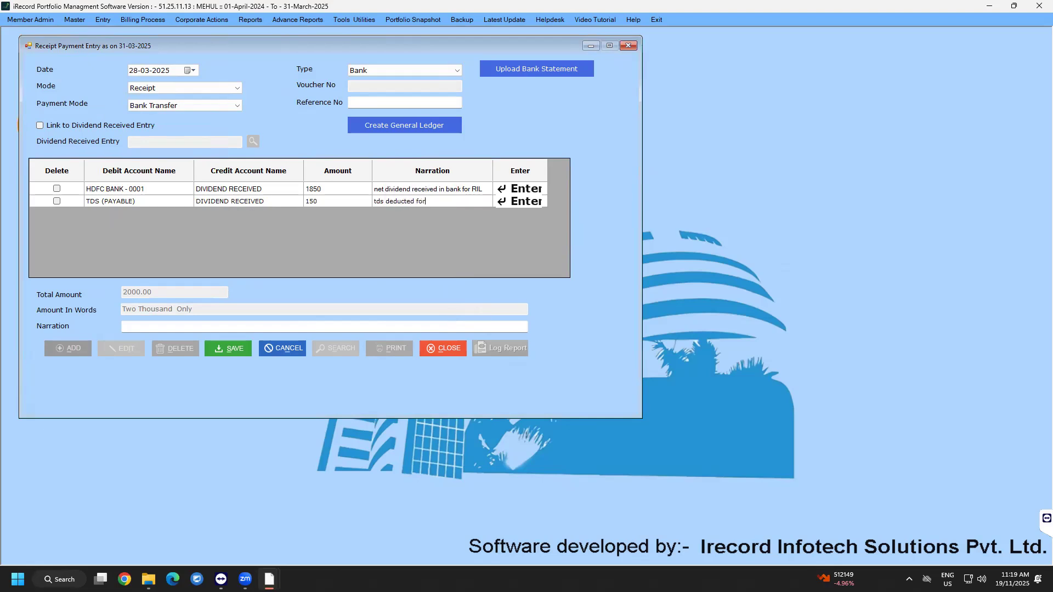
pyautogui.write(' RIL dividend')
pyautogui.press('Return')
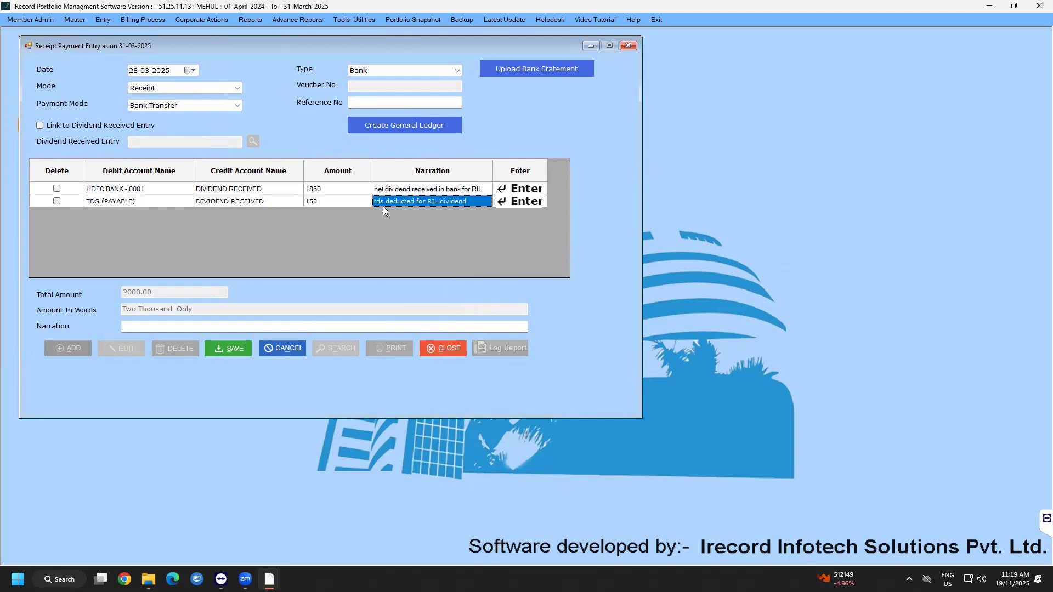
pyautogui.click(328, 193)
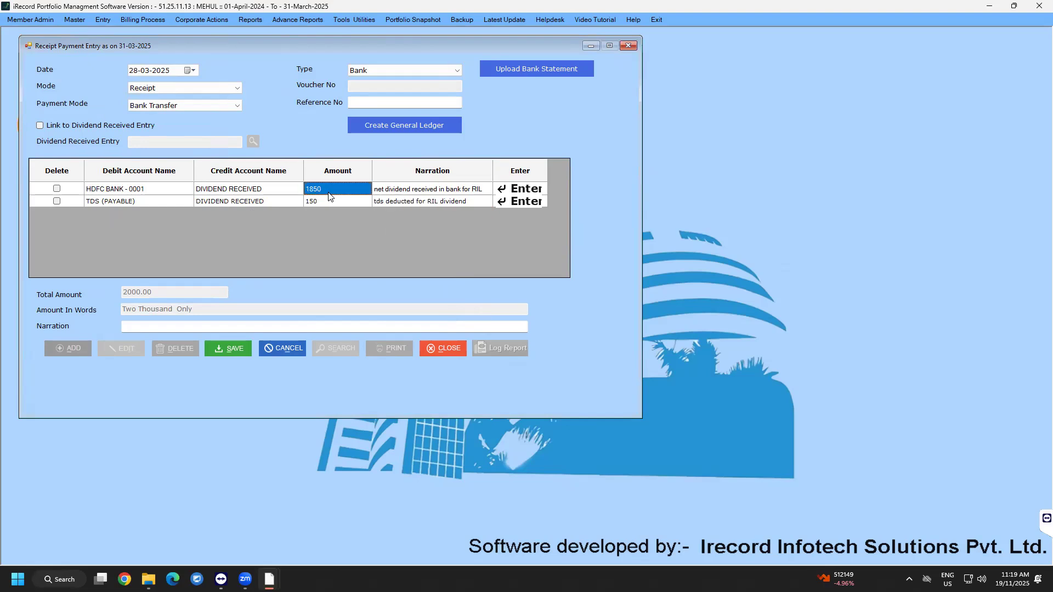
pyautogui.click(325, 200)
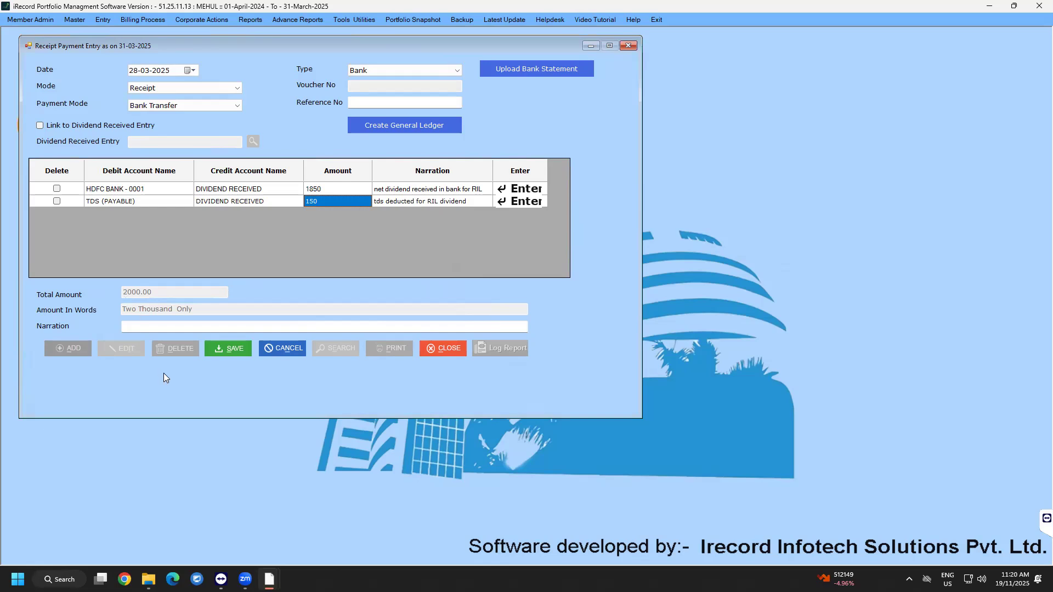
pyautogui.click(238, 347)
pyautogui.press('Return')
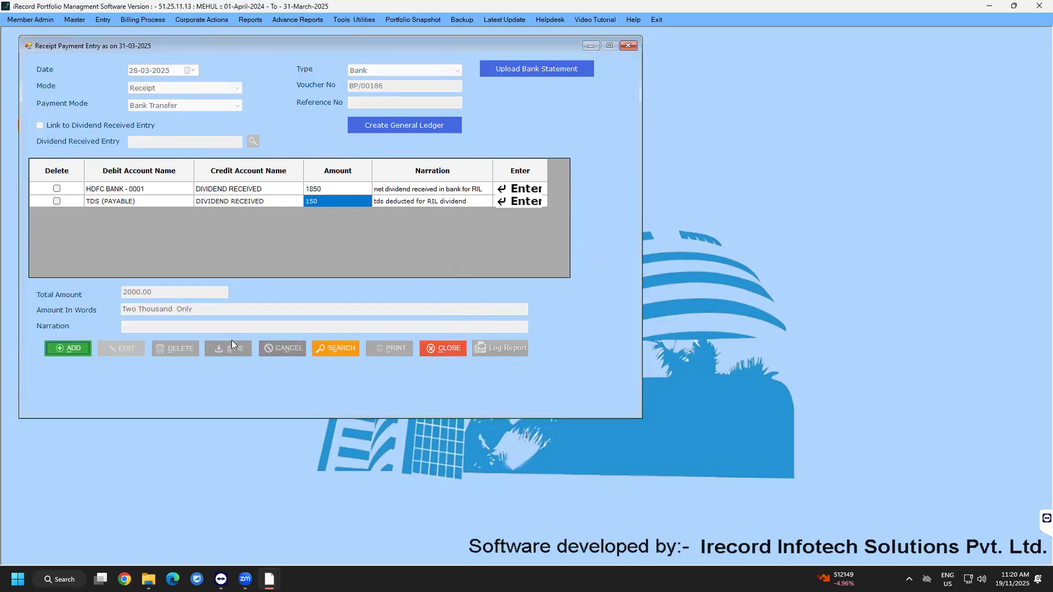
# Step: Open the general ledger report and set both its from date and to date to 28-03-2025
pyautogui.click(250, 19)
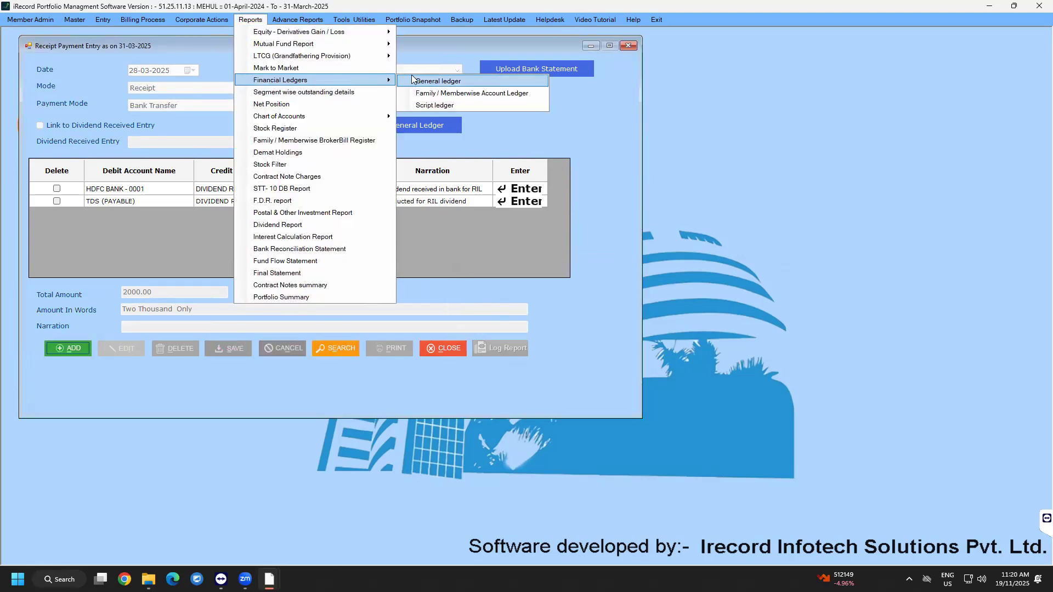
pyautogui.click(412, 80)
pyautogui.click(151, 79)
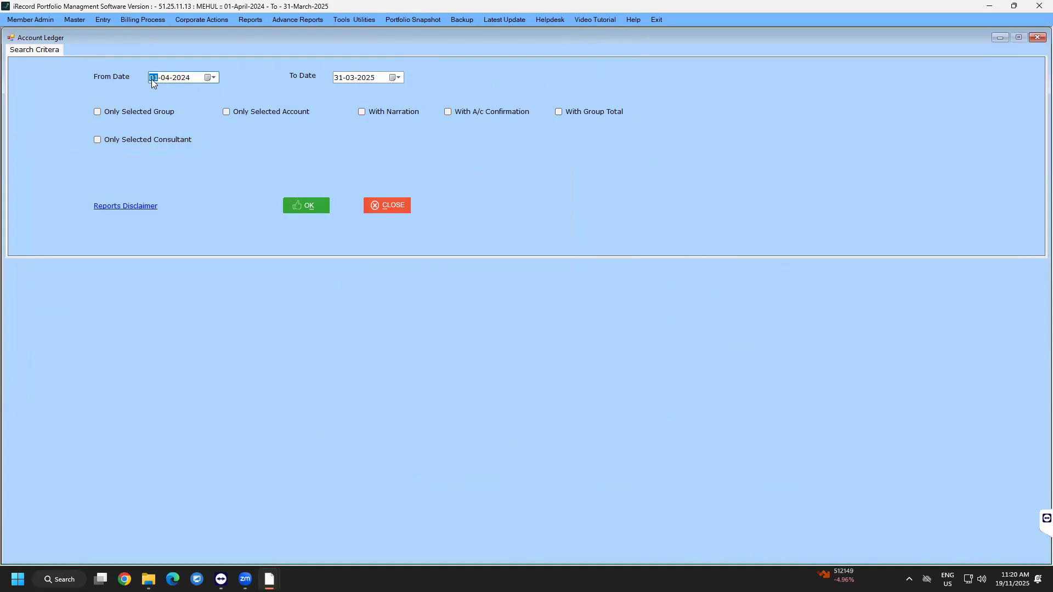
pyautogui.write('28-03')
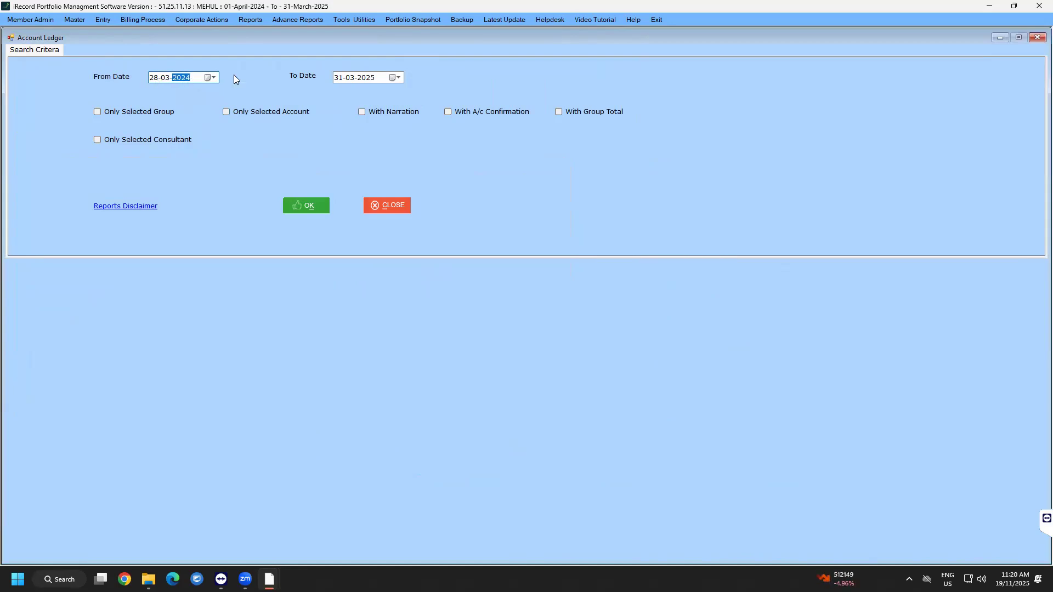
pyautogui.click(369, 76)
pyautogui.press('Left')
pyautogui.press('Left')
pyautogui.press('Left')
pyautogui.press('Left')
pyautogui.press('Left')
pyautogui.click(184, 80)
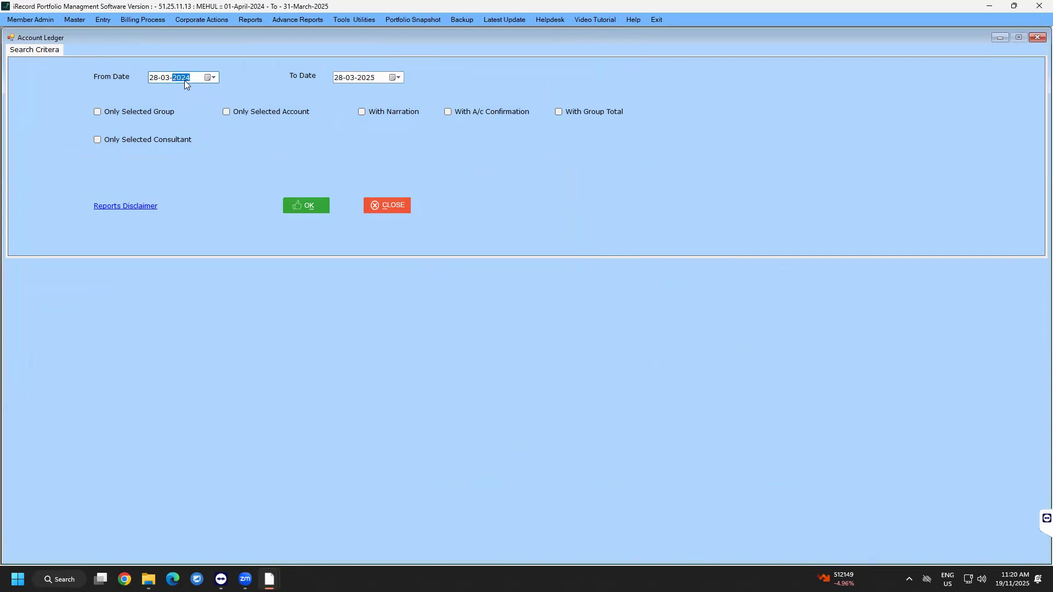
# Step: Limit the ledger to the TDS (PAYABLE), DIVIDEND RECEIVED and HDFC BANK - 0001 accounts and generate the report
pyautogui.click(249, 111)
pyautogui.write('tds')
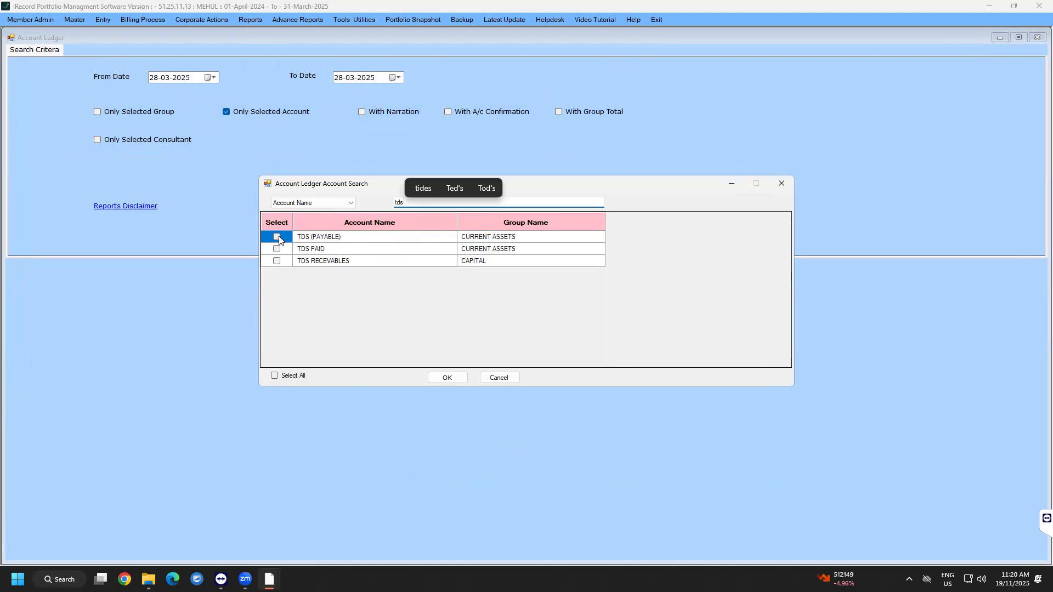
pyautogui.click(277, 237)
pyautogui.write('divi')
pyautogui.click(277, 236)
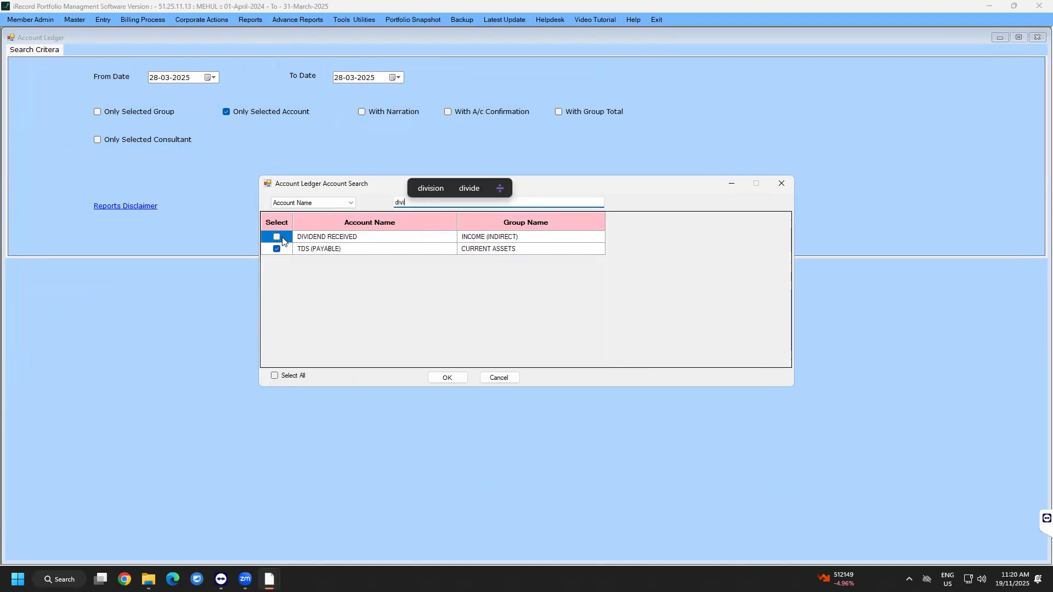
pyautogui.click(439, 201)
pyautogui.write('hdfc')
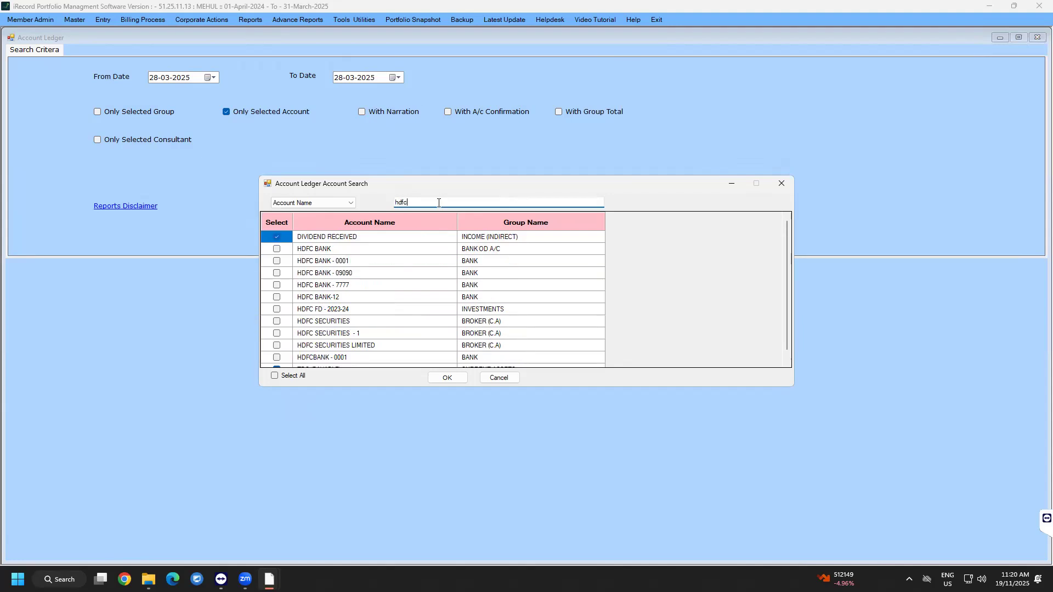
pyautogui.click(276, 261)
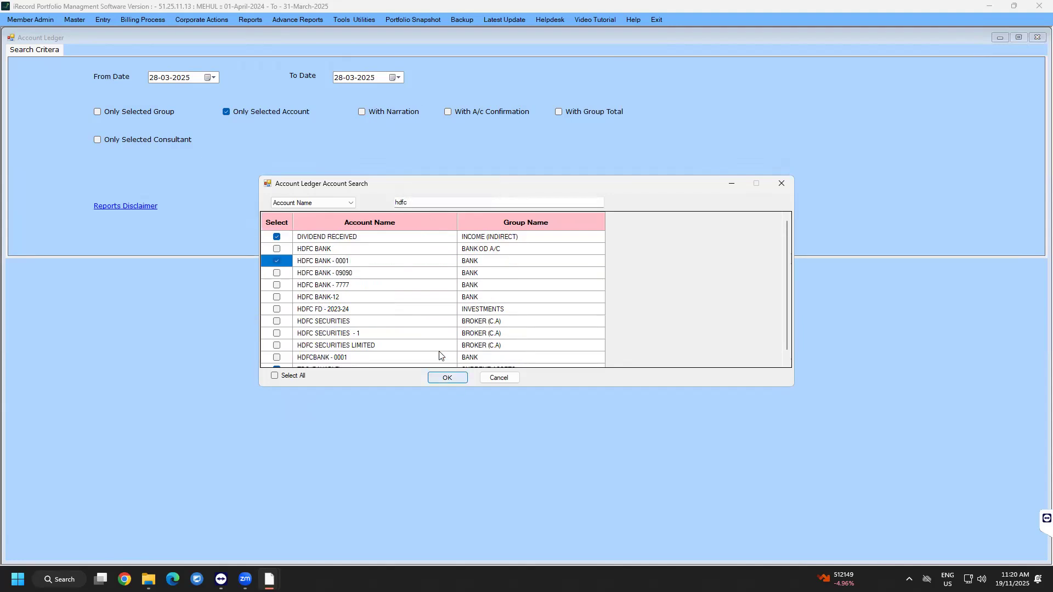
pyautogui.click(447, 377)
pyautogui.click(313, 201)
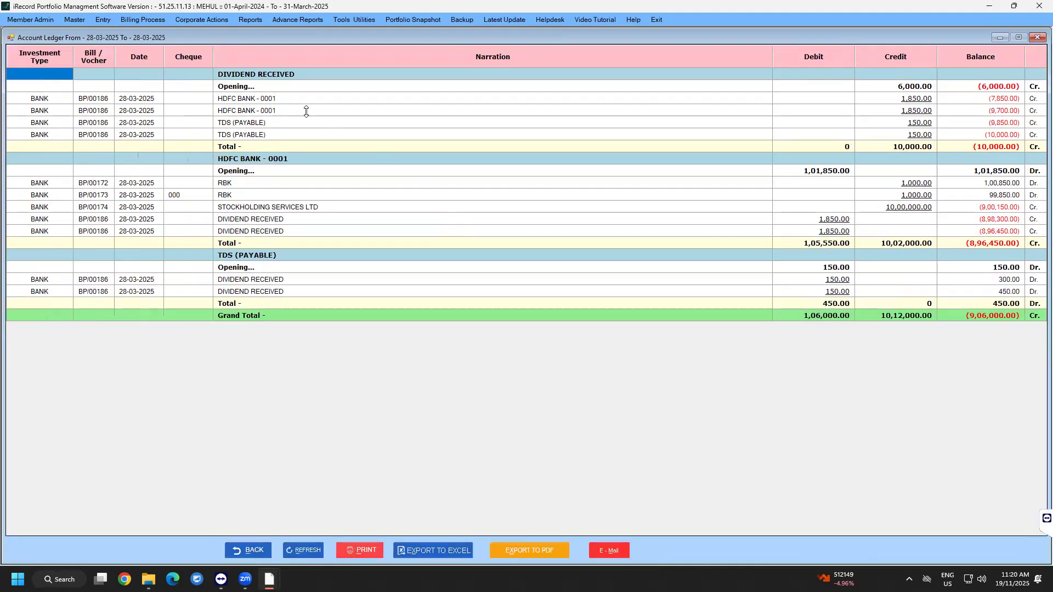
# Step: Examine the dividend, bank and TDS postings in the ledger, and view the voucher behind the first TDS (PAYABLE) debit
pyautogui.moveTo(882, 103); pyautogui.dragTo(895, 136)
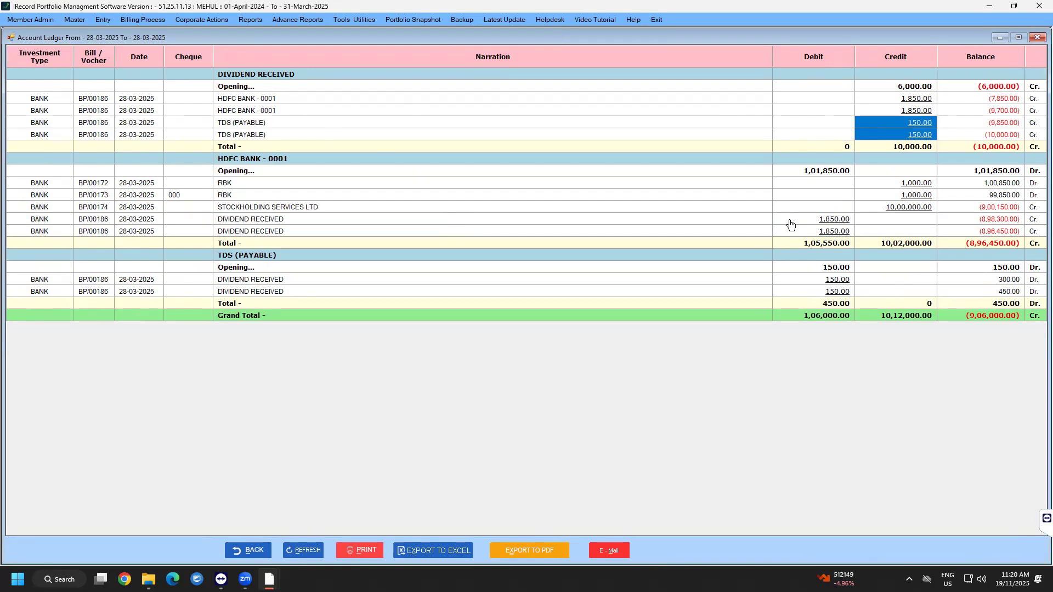
pyautogui.moveTo(792, 221); pyautogui.dragTo(793, 237)
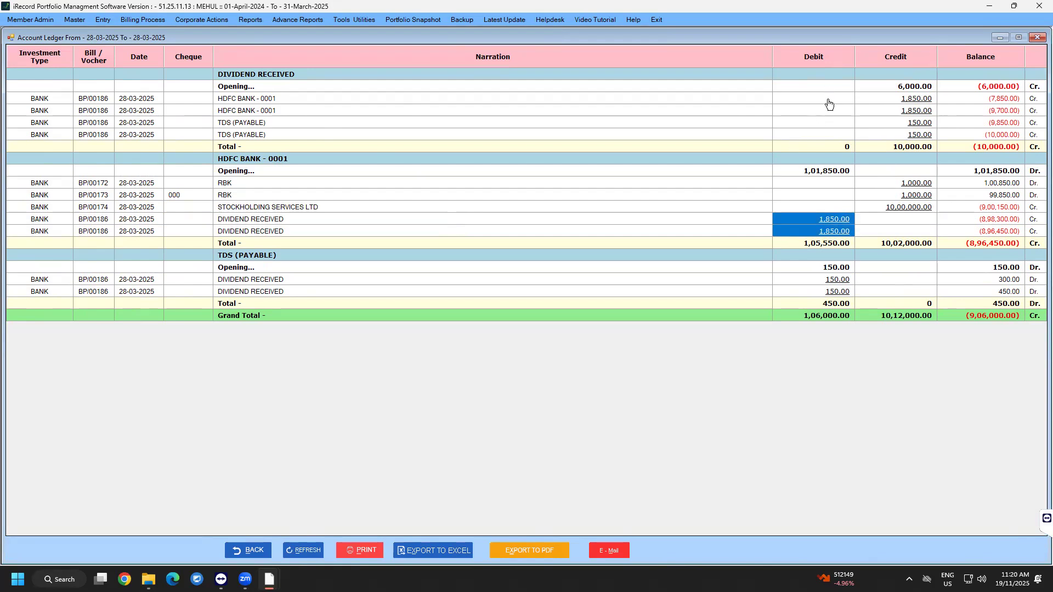
pyautogui.moveTo(806, 281); pyautogui.dragTo(805, 296)
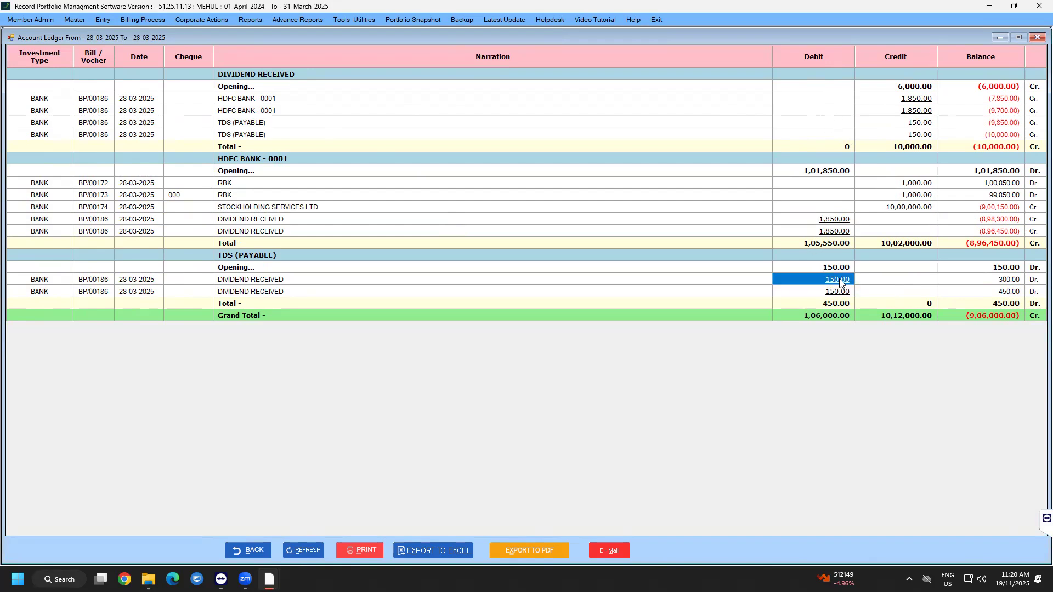
pyautogui.doubleClick(839, 280)
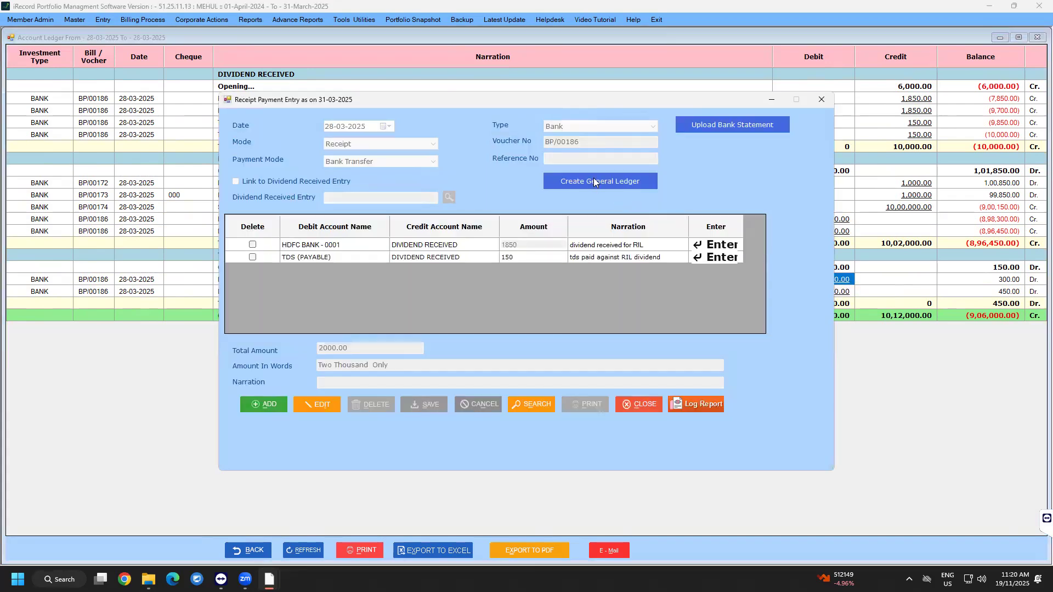
pyautogui.click(808, 102)
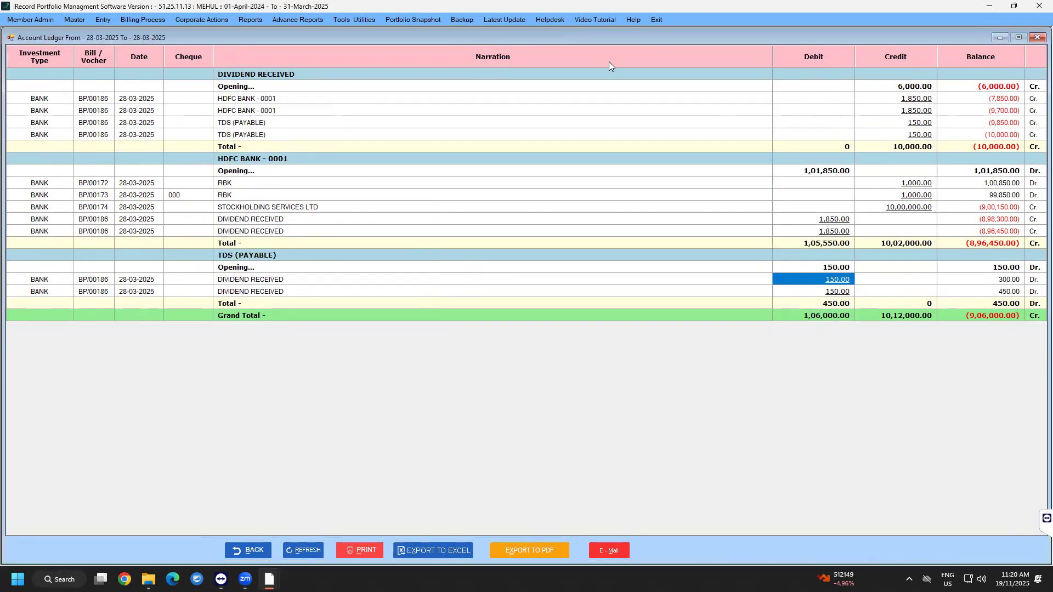